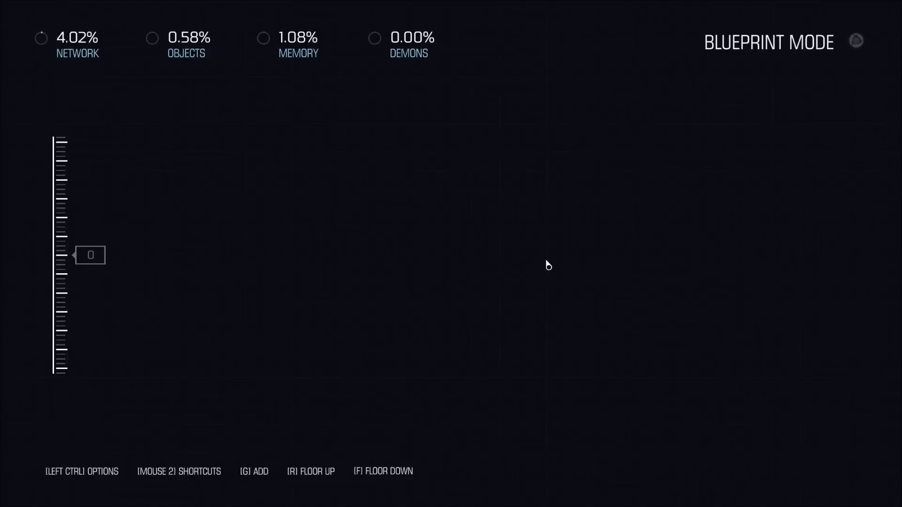
- Place a 90 Bend module as the first piece of the map on floor 0
key(g)
key(space)
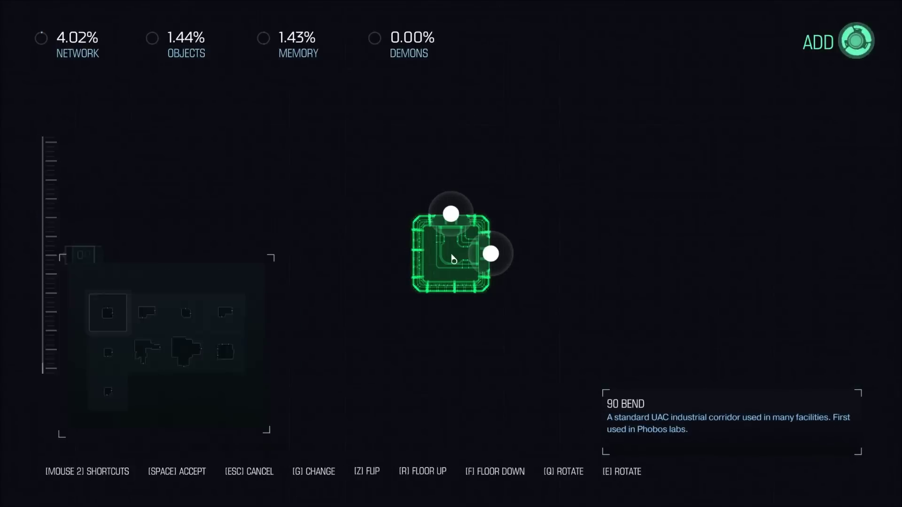
key(space)
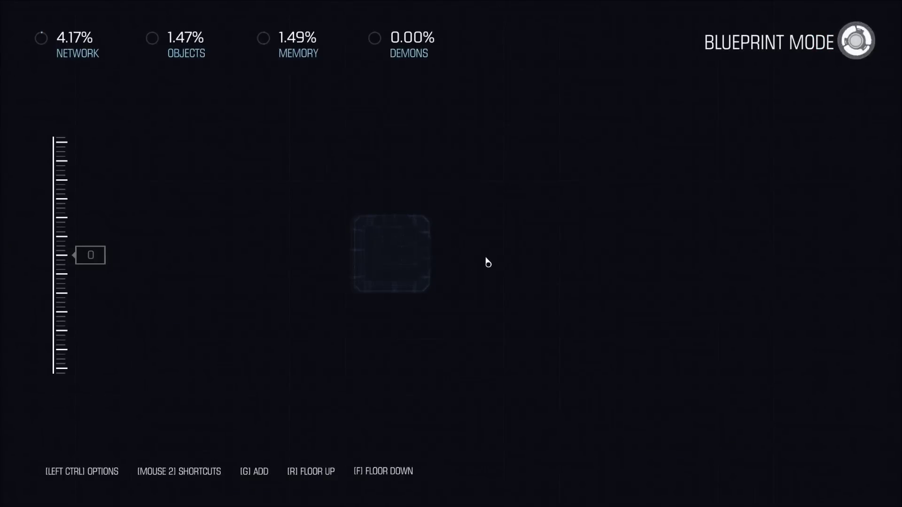
- Attach a 90 Climb module to the side opening of the 90 Bend
key(g)
key(d)
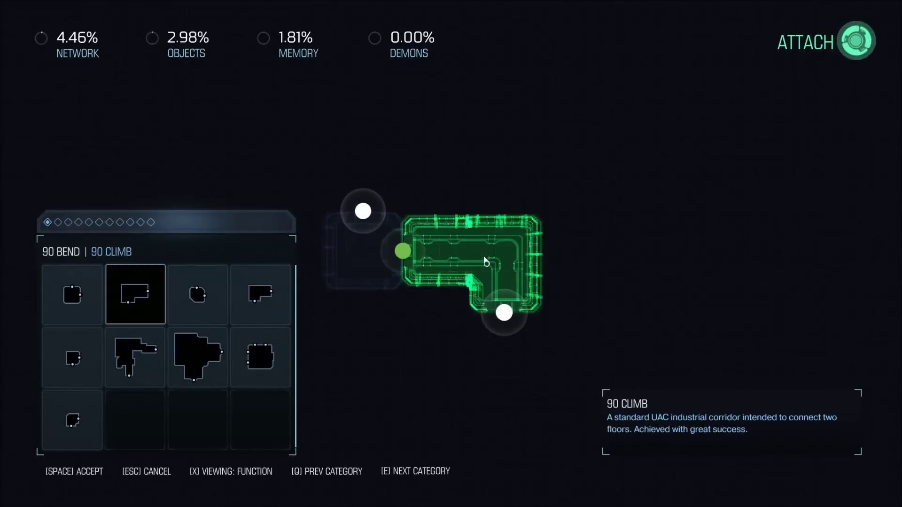
key(space)
key(space)
- Switch to Object Mode inside the 90 Bend module, facing the doorway to the 90 Climb
key(Tab)
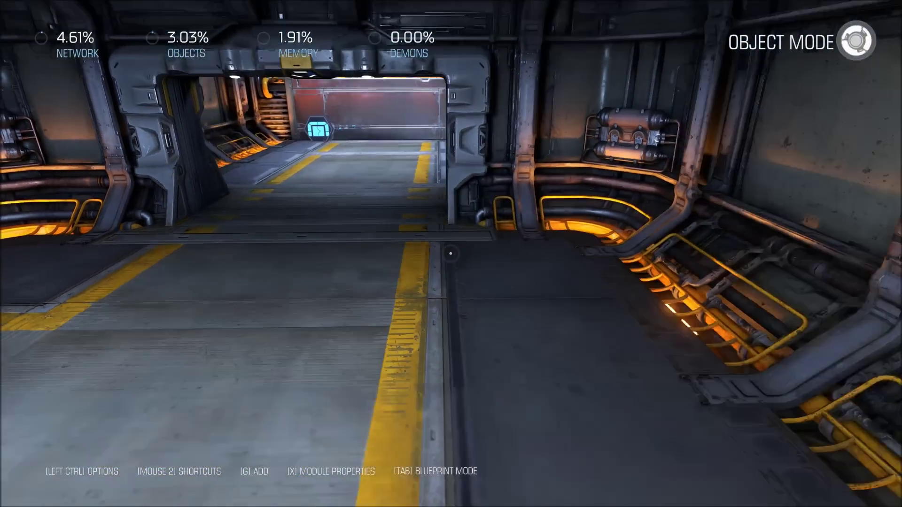
key(a)
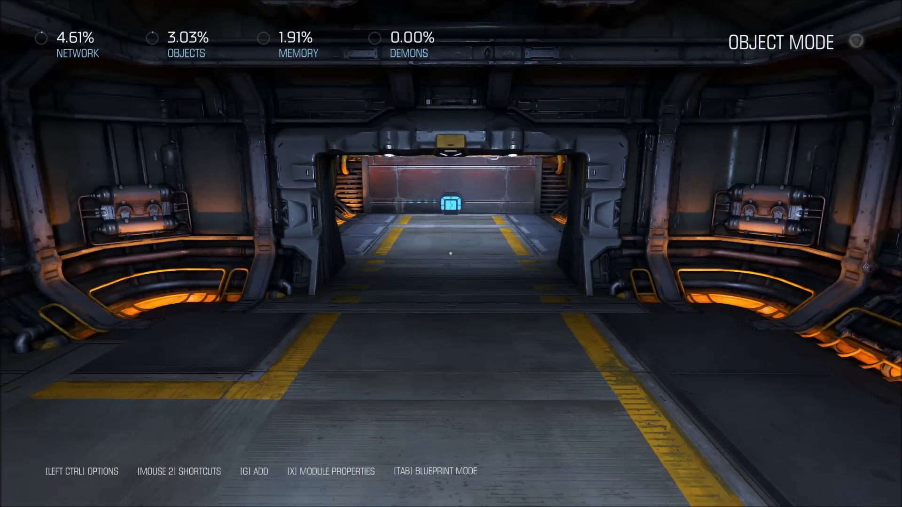
key(w)
key(s)
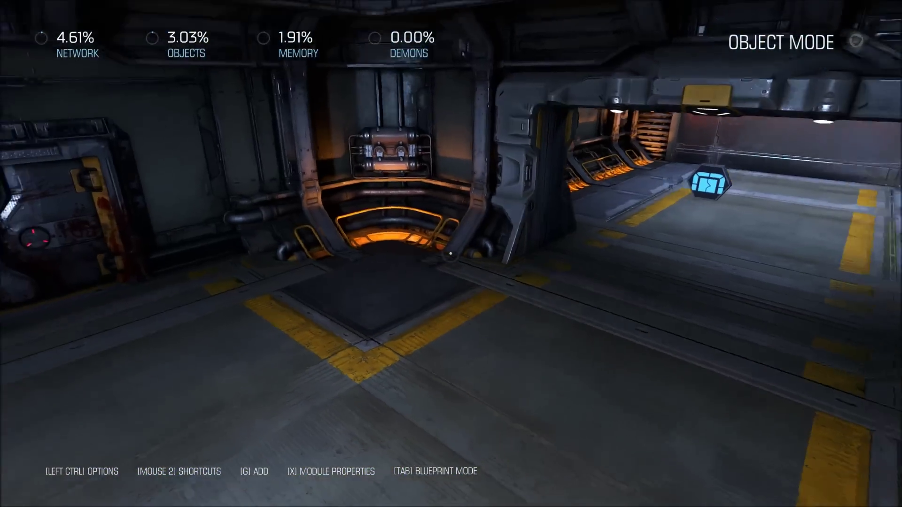
- Place an interactive Panel from the Interactives category on the floor beside the doorway
key(g)
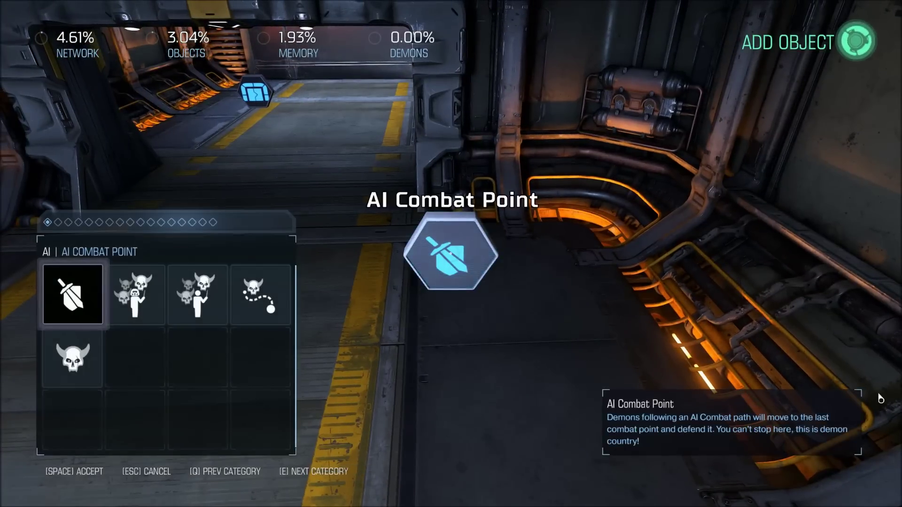
key(e)
key(e)
key(e)
key(e)
key(e)
key(e)
key(e)
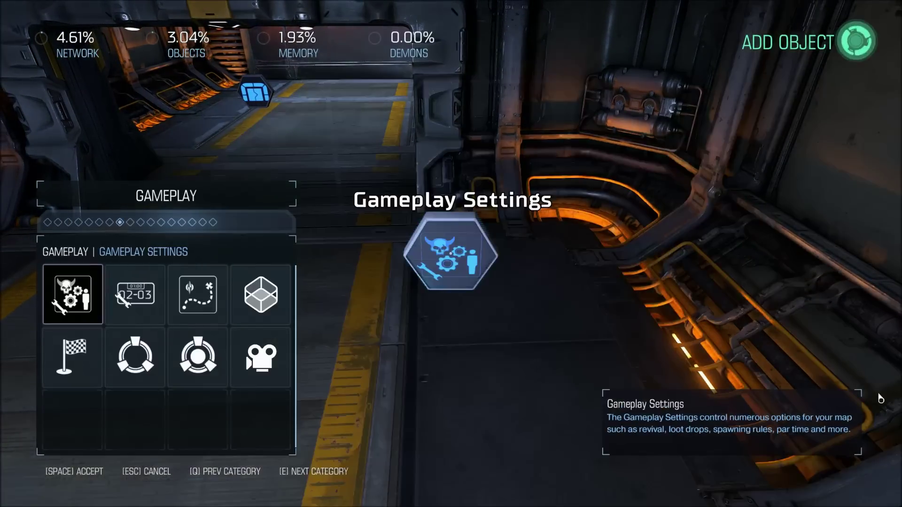
key(e)
key(e)
key(q)
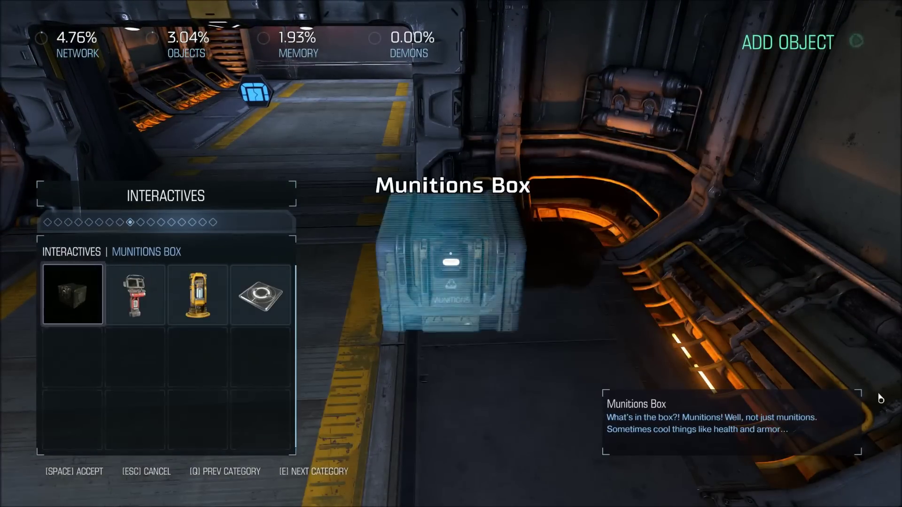
key(d)
key(space)
key(w)
key(w)
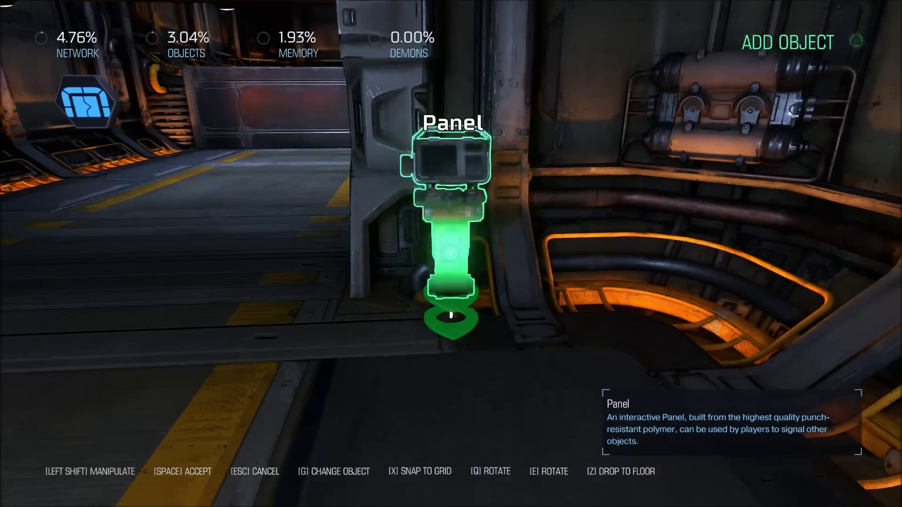
key(space)
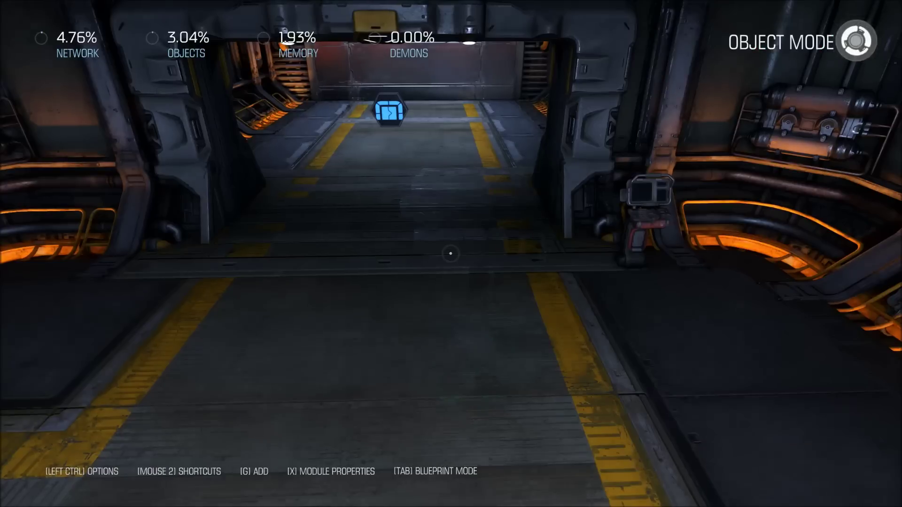
- Add a new Boolean variable from the Variables category and place it in front of the doorway
key(g)
key(e)
key(e)
key(e)
key(e)
key(e)
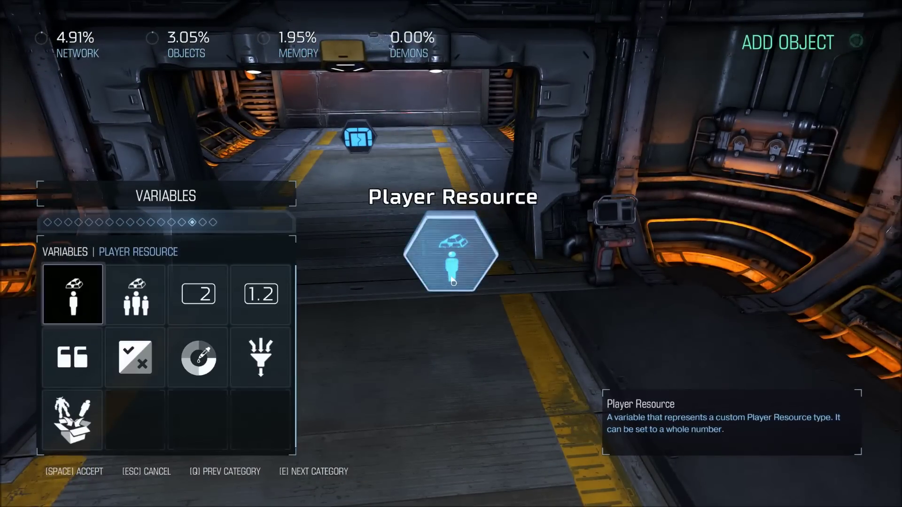
key(d)
key(s)
key(space)
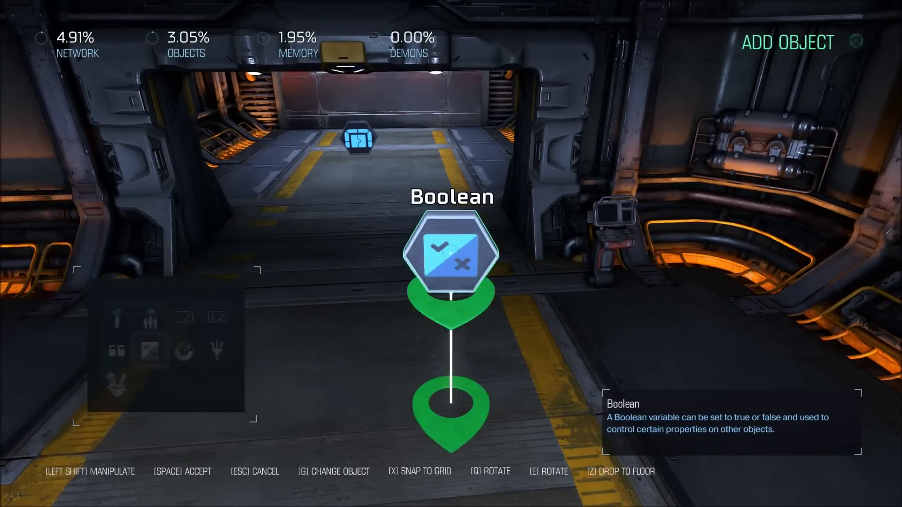
key(space)
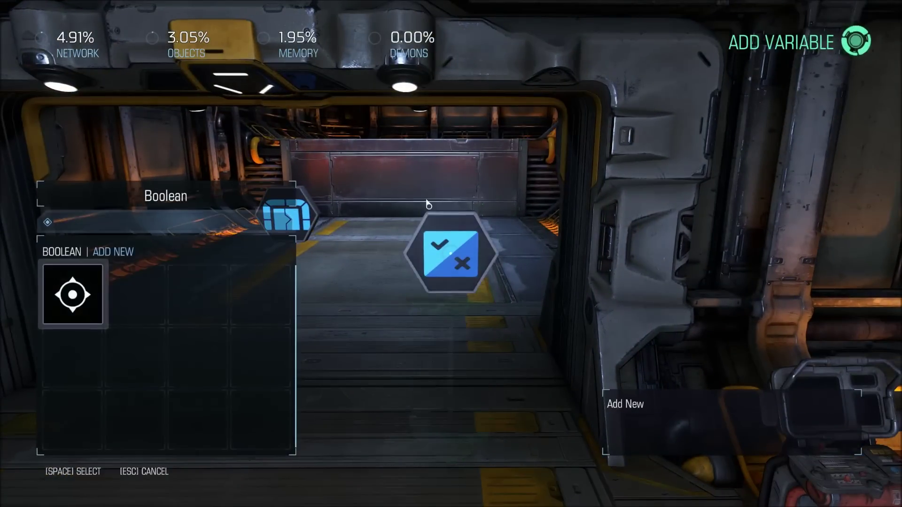
key(space)
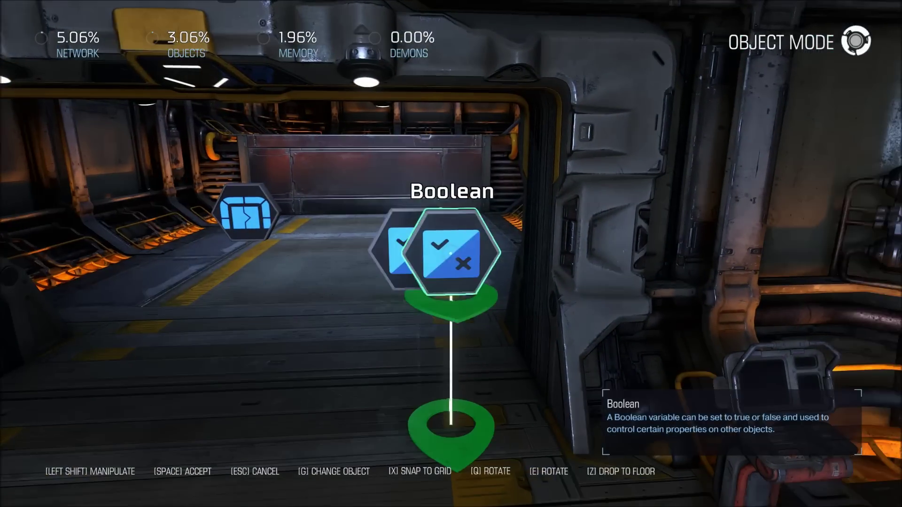
key(space)
key(e)
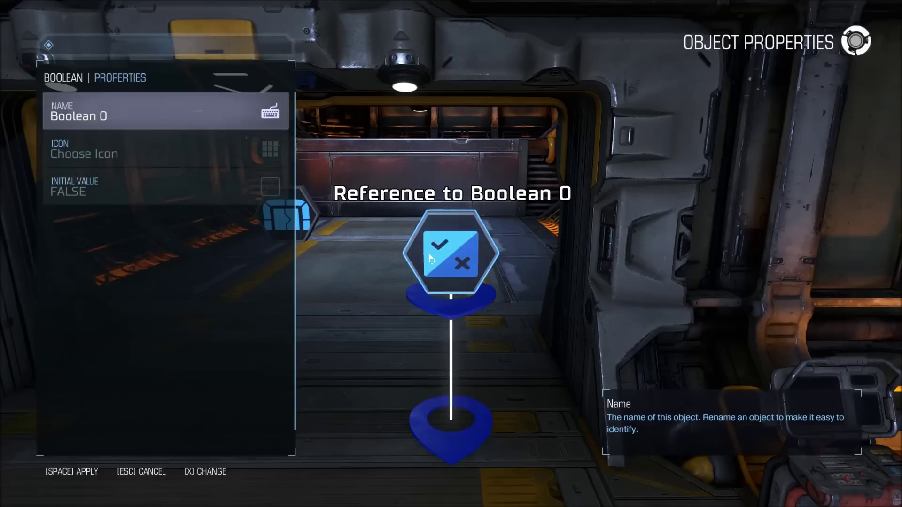
key(Escape)
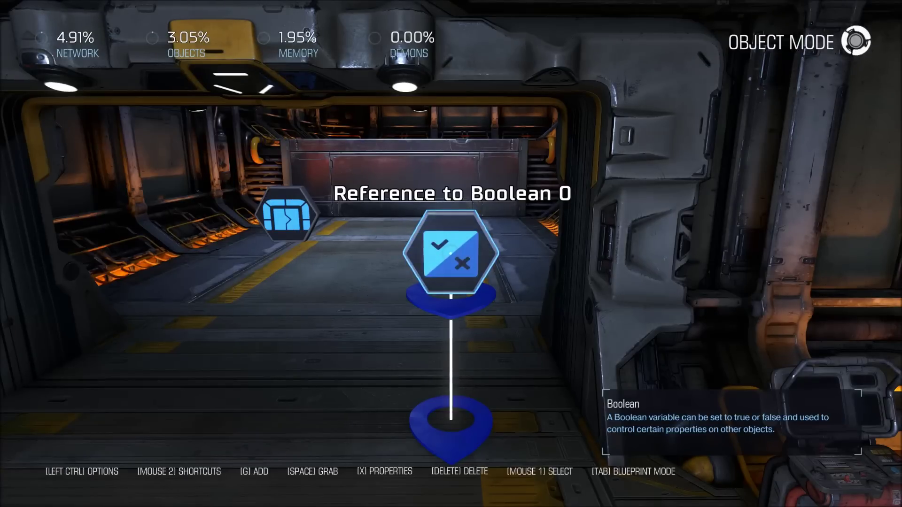
- Rename the Boolean variable as Door 1
key(x)
text(Door 1)
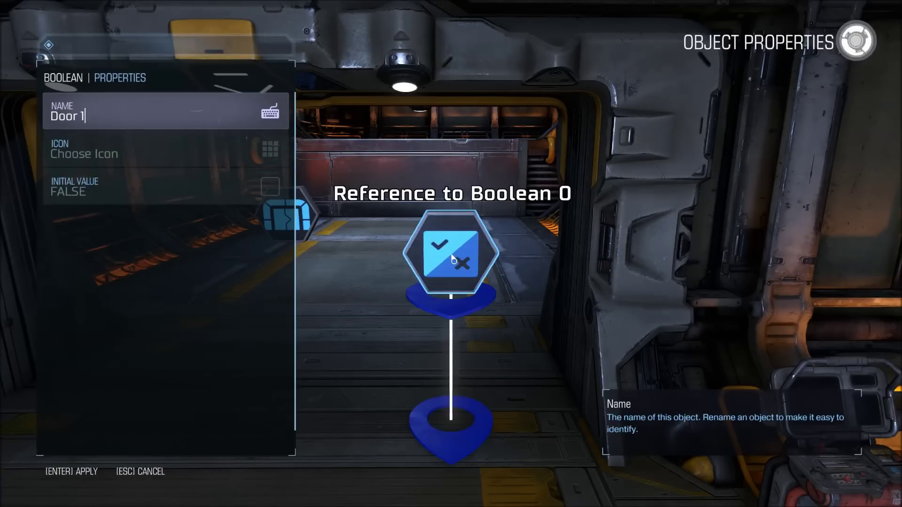
key(Return)
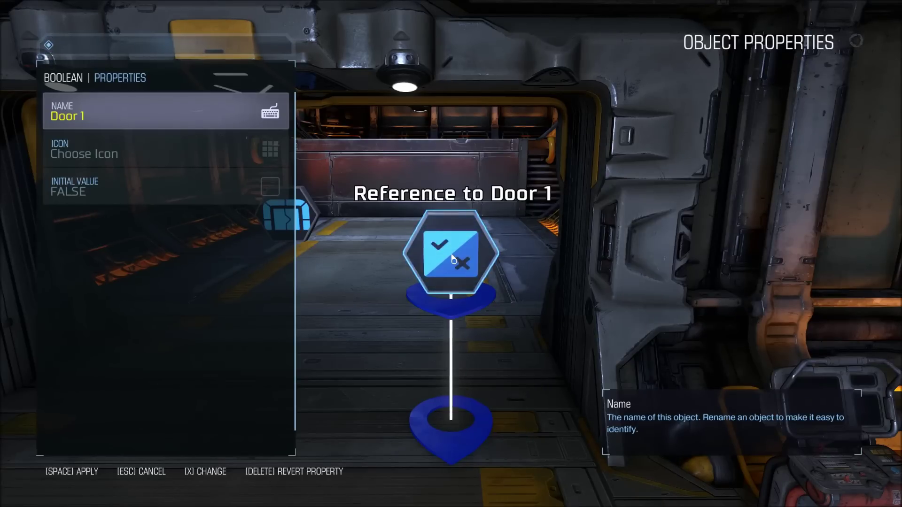
key(space)
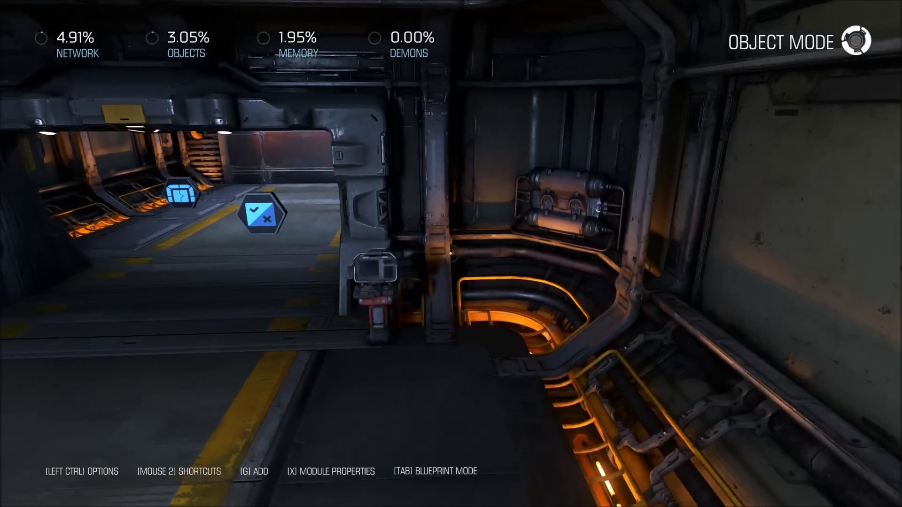
- Connect the Panel's On Used output to the Toggle input of the Door 1 Boolean
key(w)
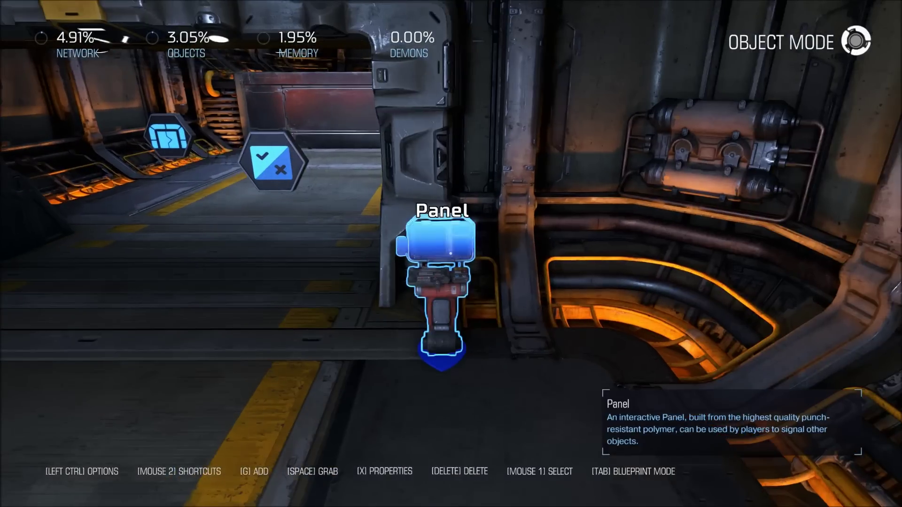
right_click(450, 254)
click(419, 381)
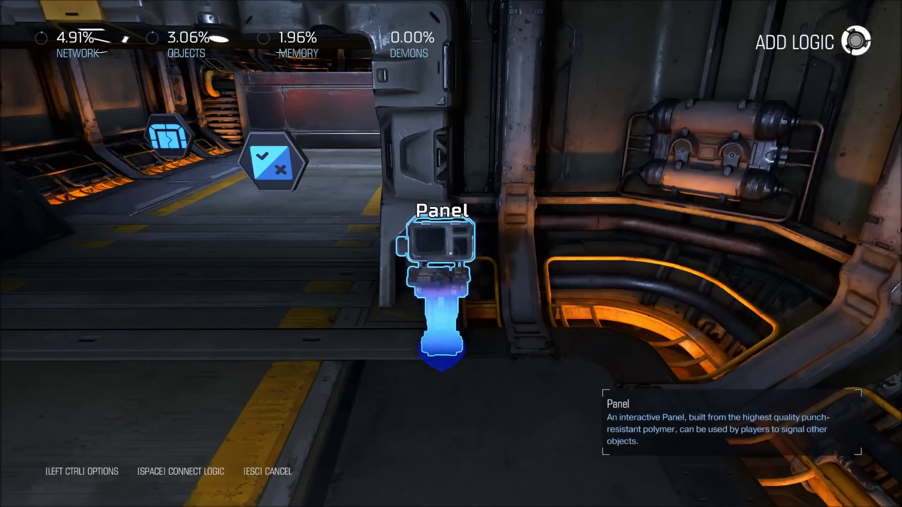
key(w)
key(space)
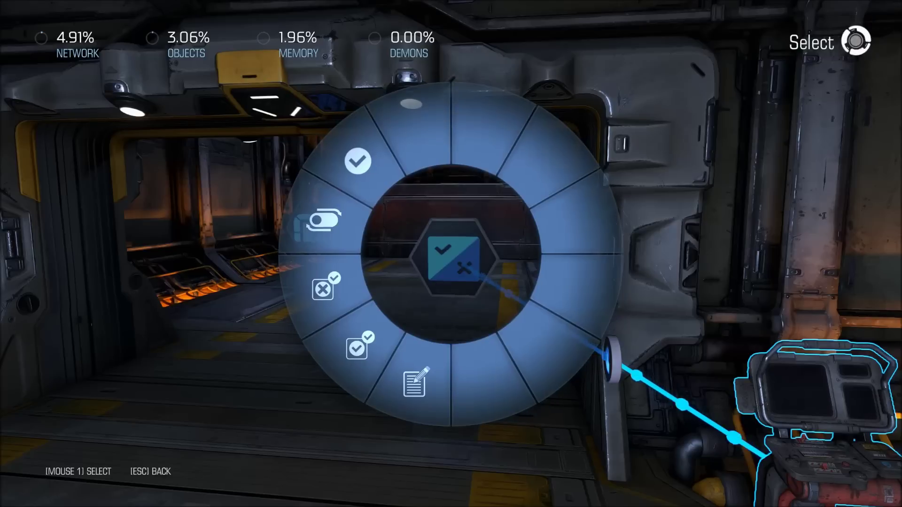
click(338, 237)
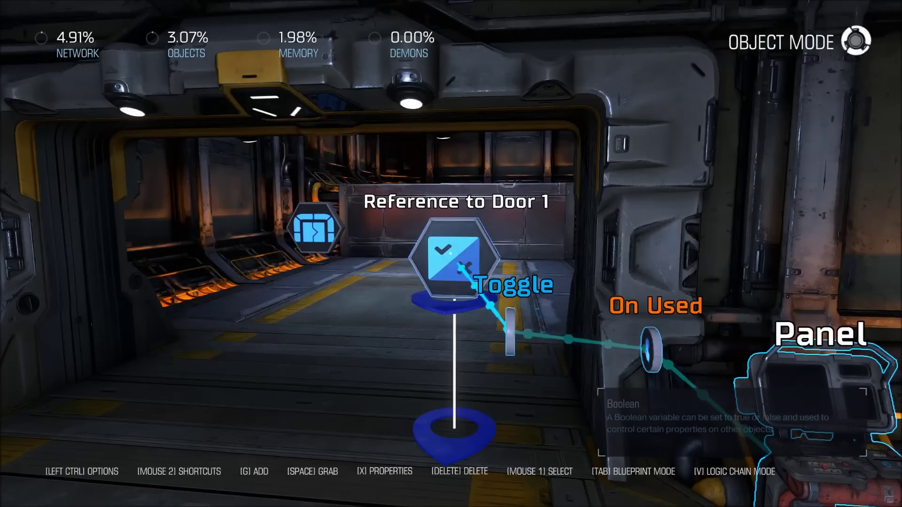
- Connect the Door 1 Boolean's On Tested False output to the vertical door's Unlock input
right_click(451, 253)
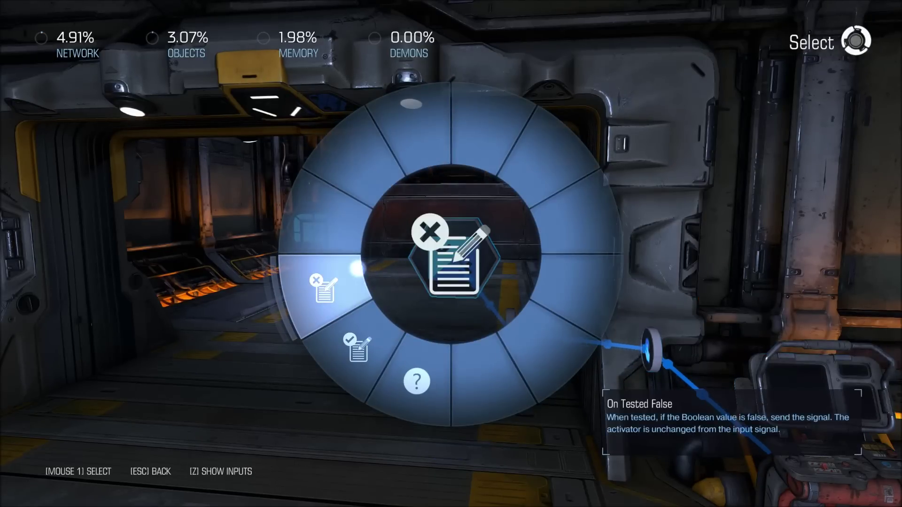
click(356, 269)
click(451, 254)
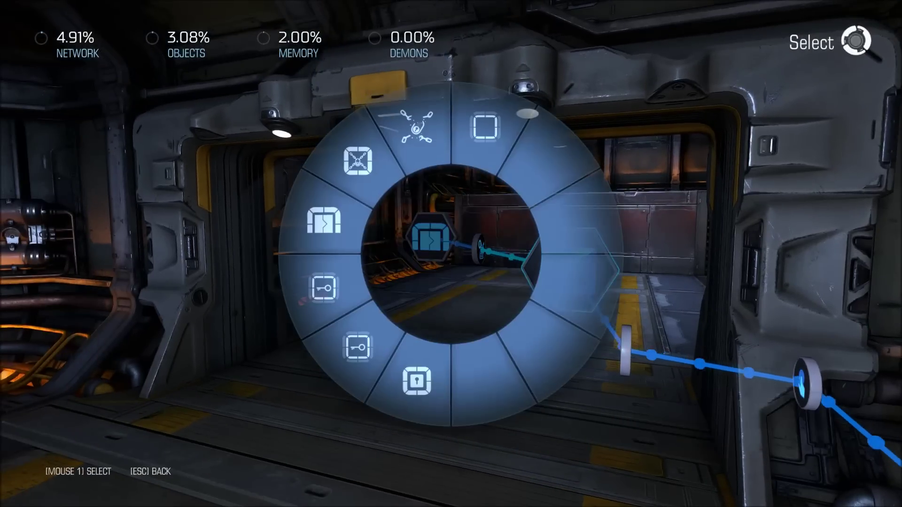
click(392, 326)
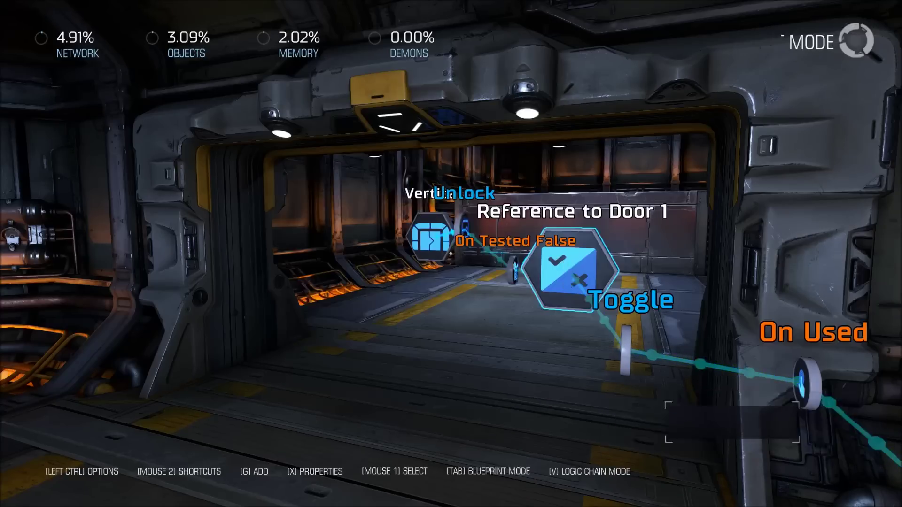
- Connect the Door 1 Boolean's On Tested True output to the vertical door's Lock input
click(451, 254)
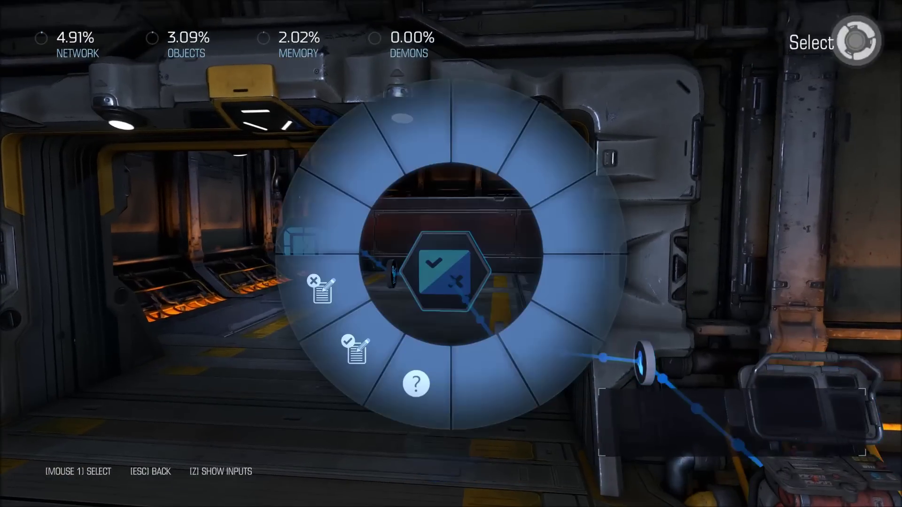
click(389, 299)
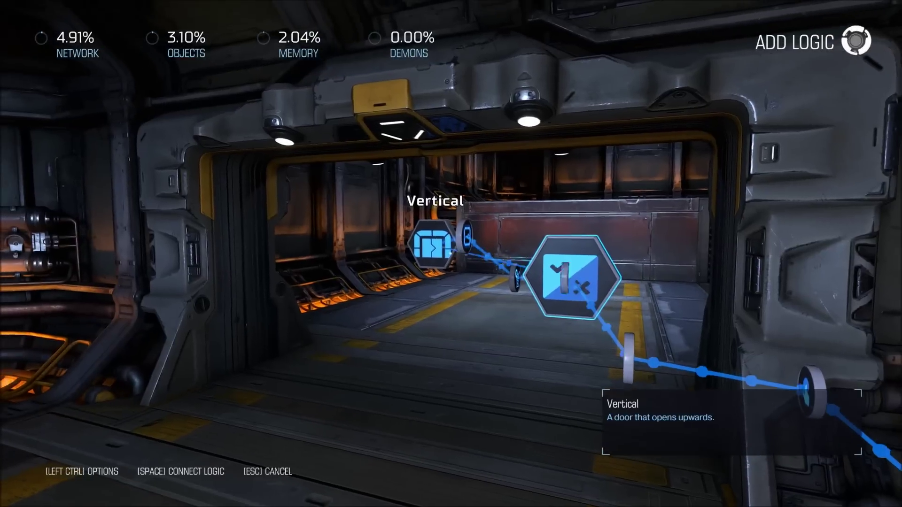
click(451, 253)
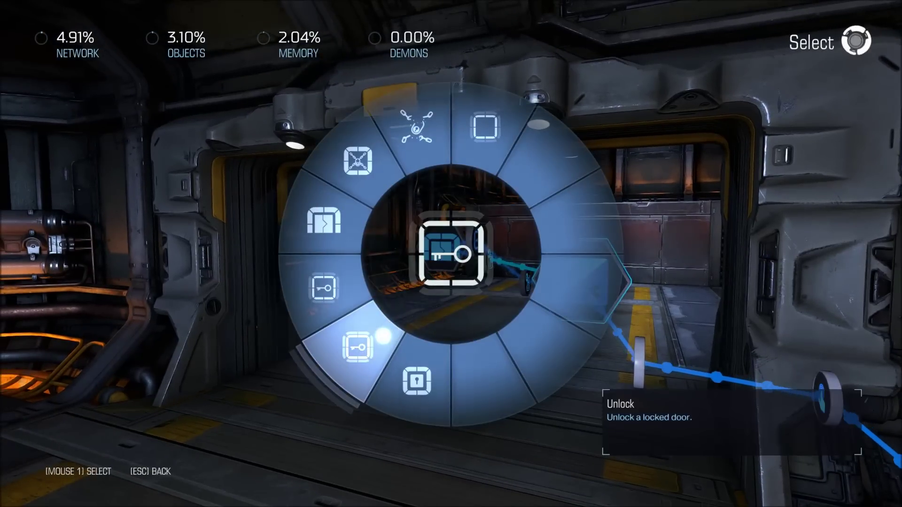
click(424, 368)
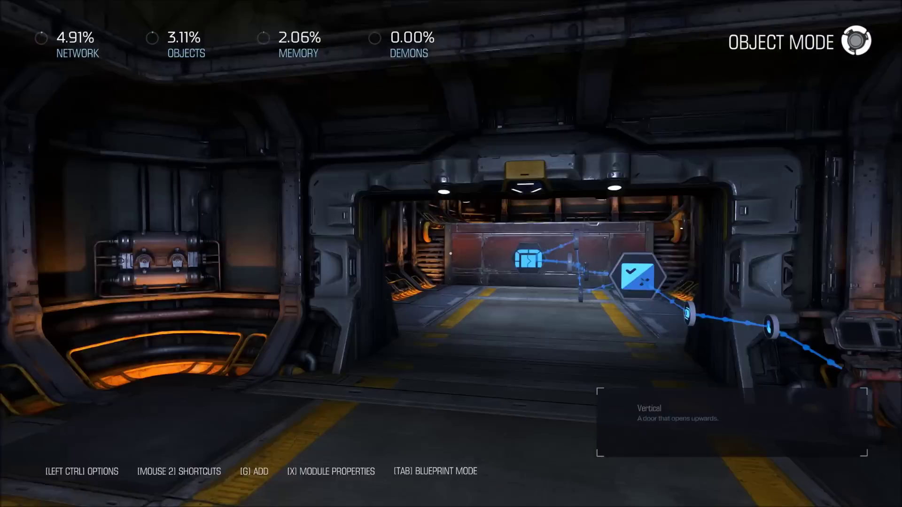
- Move the On Tested True and Lock nodes above the Door 1 Boolean and the vertical door's node
key(w)
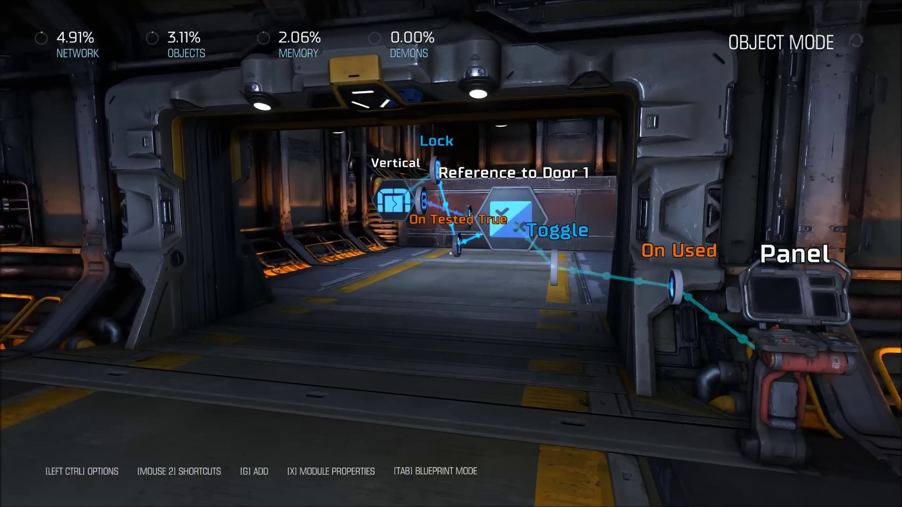
click(451, 254)
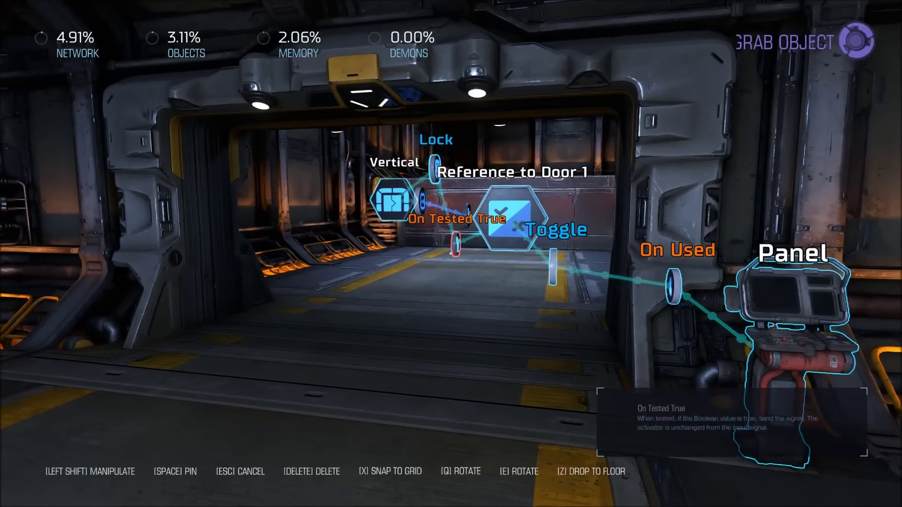
key(shift)
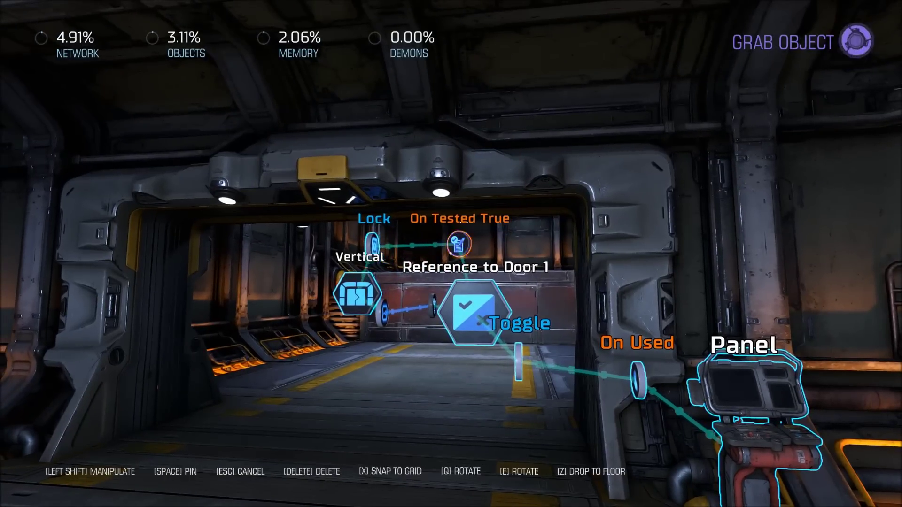
key(space)
key(space)
key(shift)
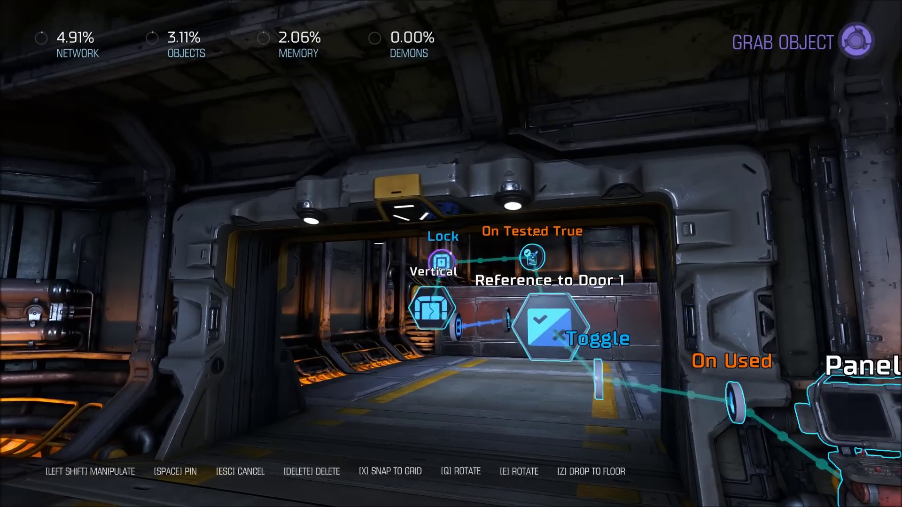
key(space)
- Move the Unlock and On Tested False nodes below the vertical door's node and the Door 1 Boolean
key(space)
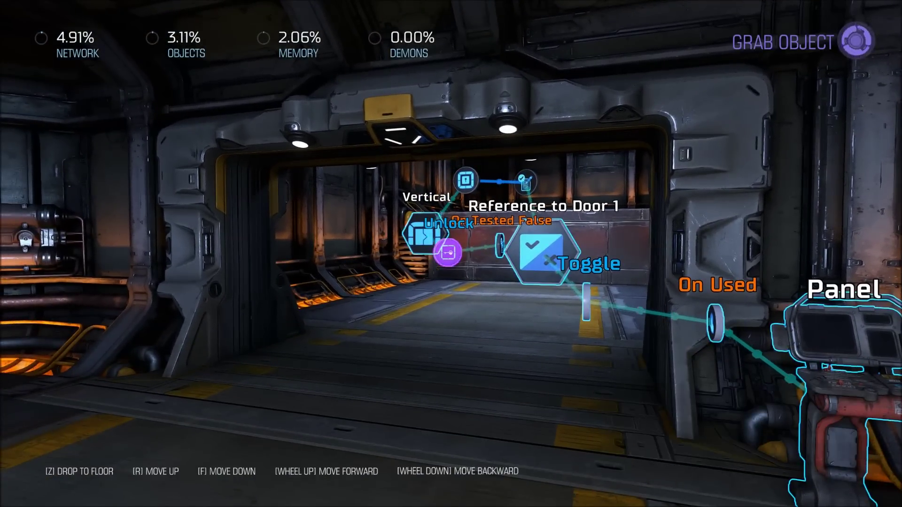
key(space)
key(space)
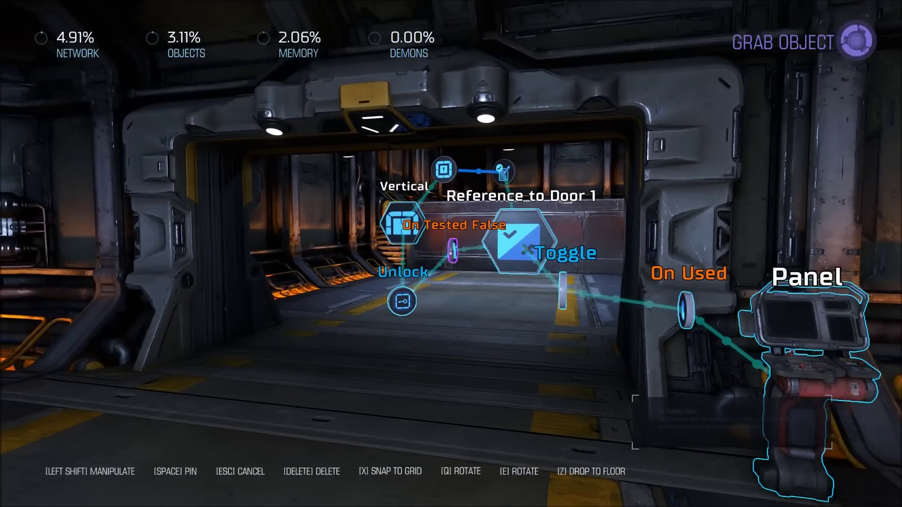
key(shift)
key(space)
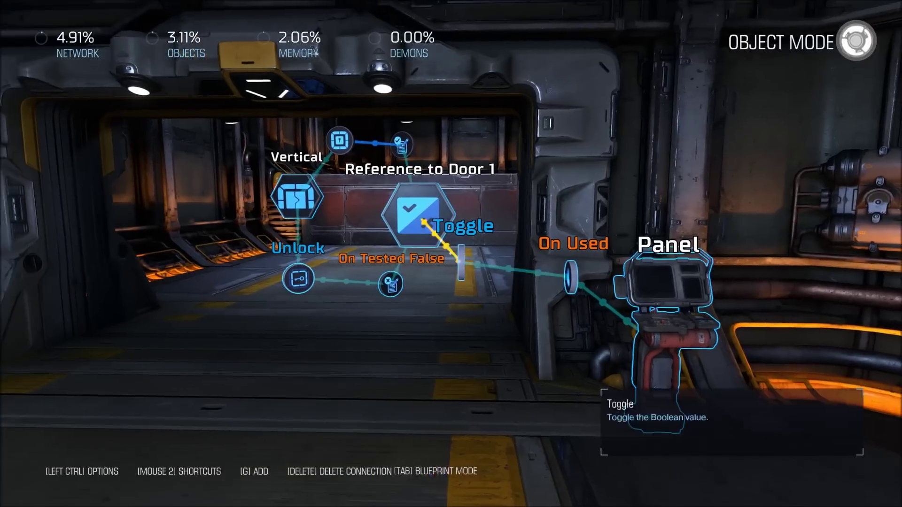
- Reposition the Toggle and On Used nodes side by side between the Door 1 Boolean and the Panel
key(space)
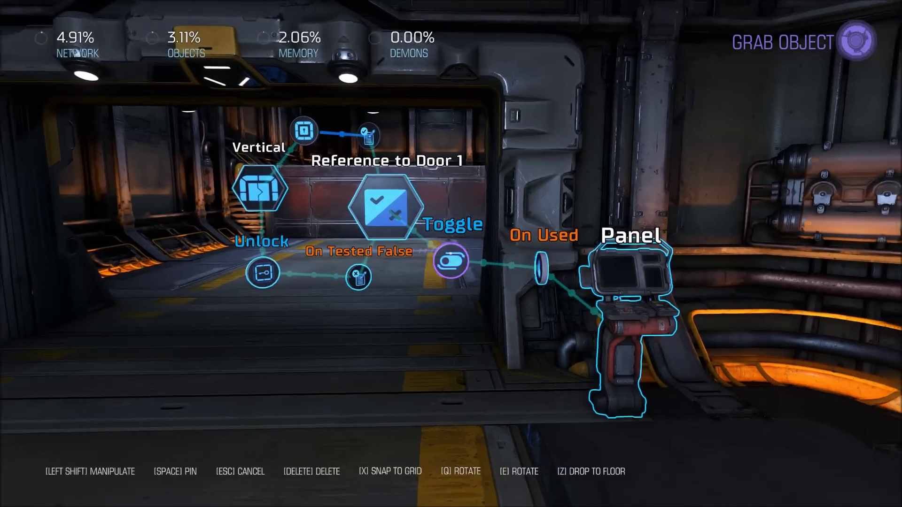
key(space)
key(space)
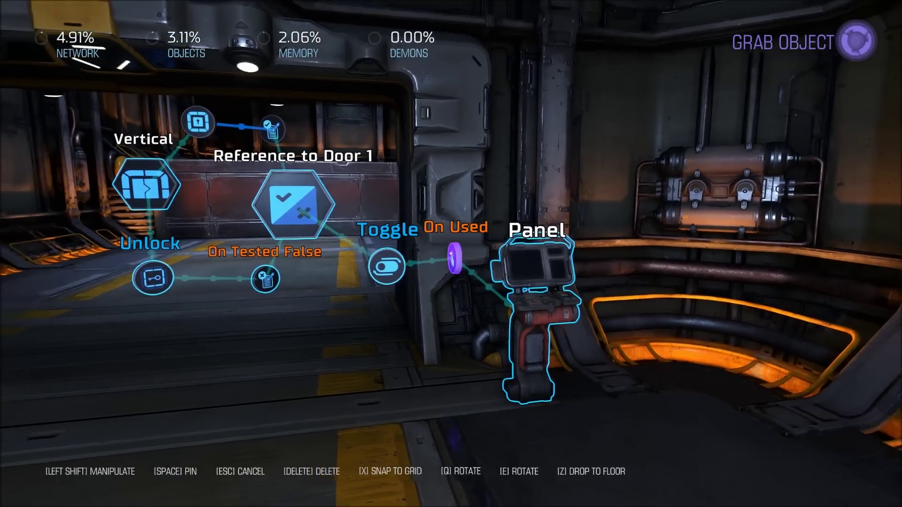
key(space)
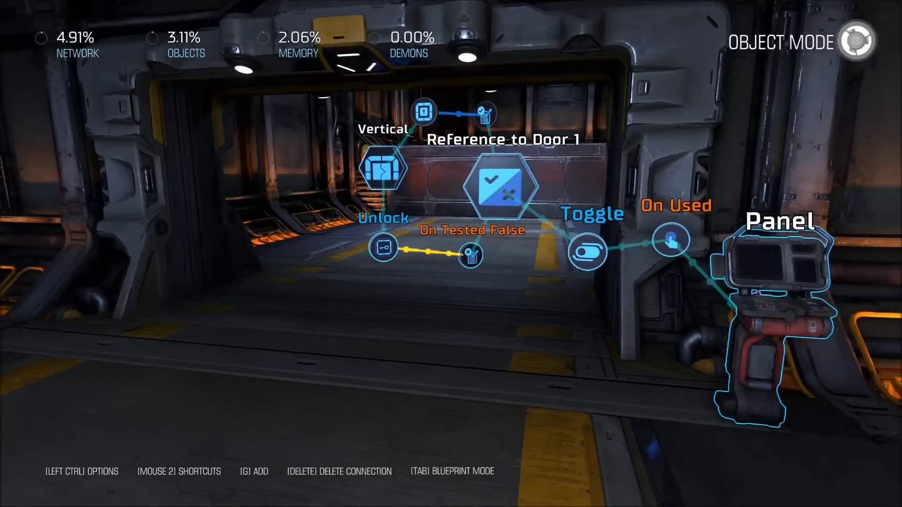
- Adjust the On Tested False node's position beneath the Door 1 Boolean, level with the Unlock node
key(space)
key(shift)
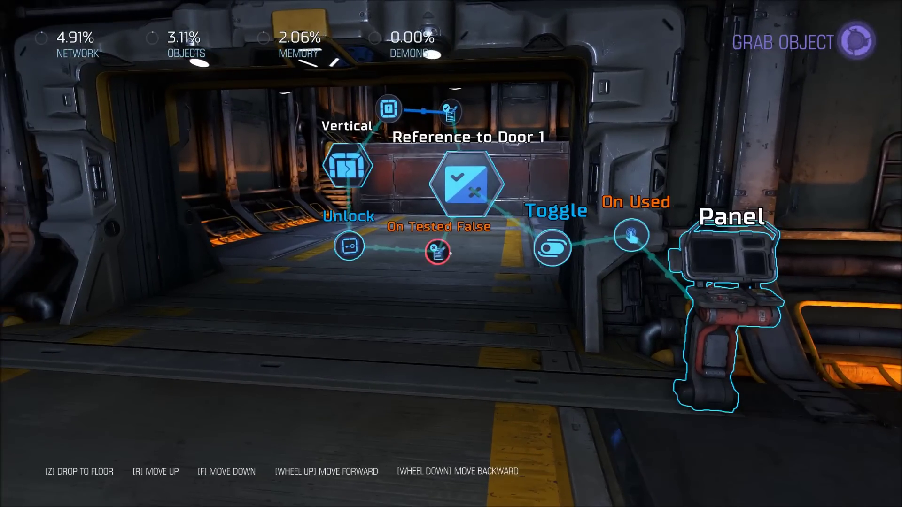
key(shift)
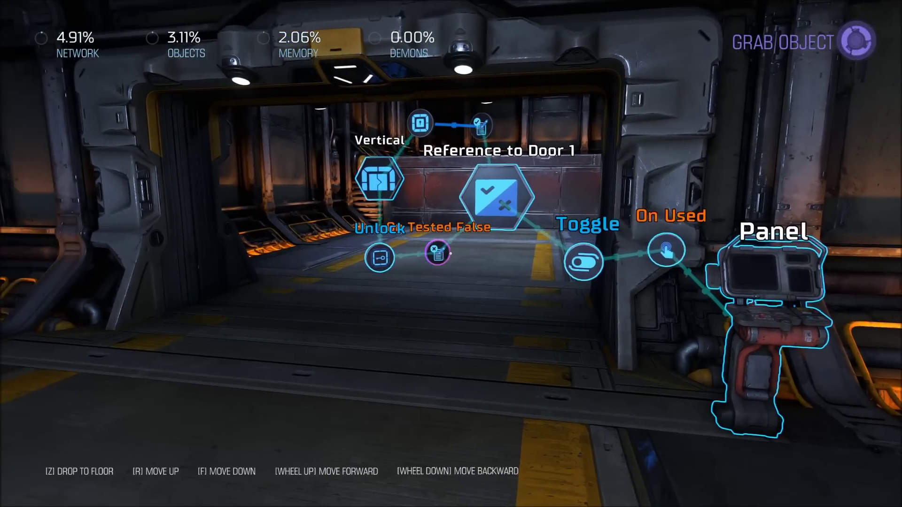
key(space)
key(space)
key(space)
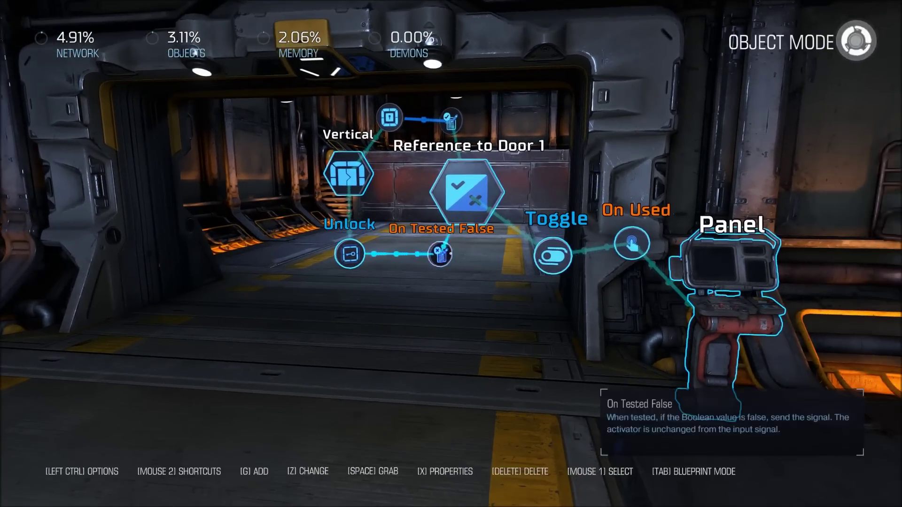
key(s)
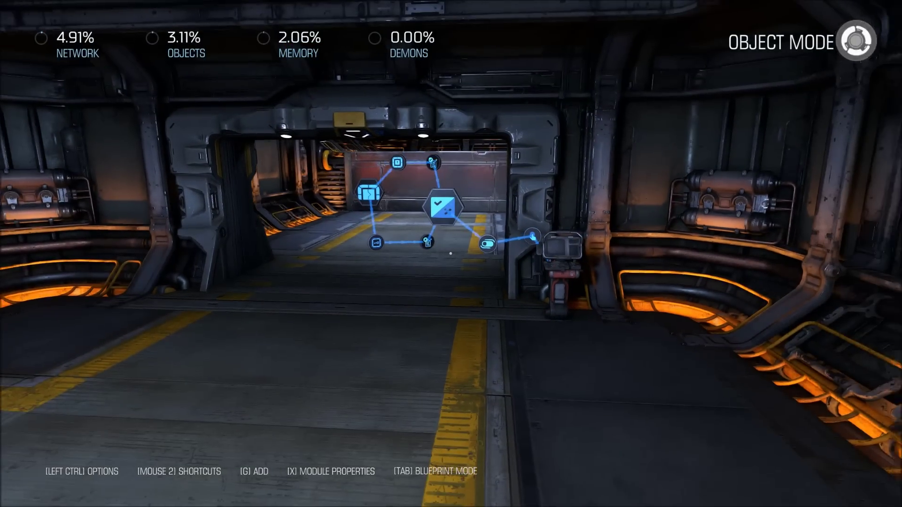
key(w)
key(x)
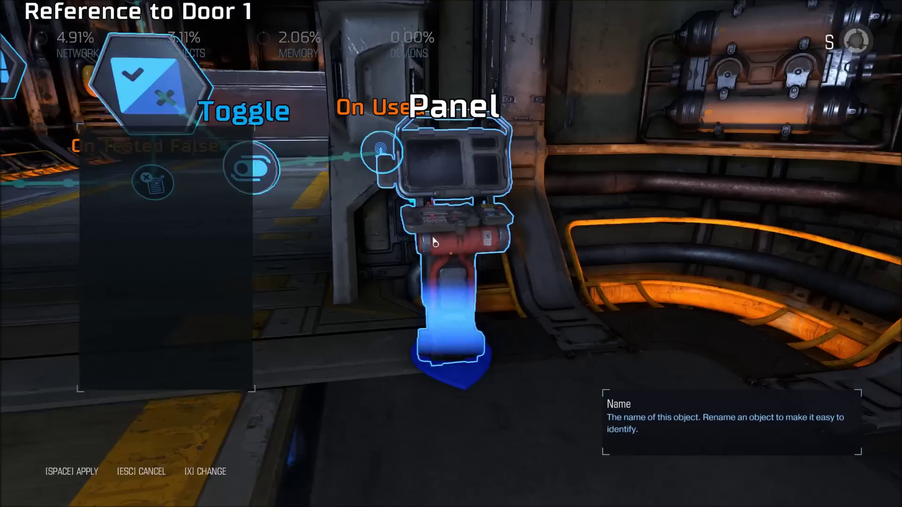
key(Down)
key(Down)
key(Down)
key(Escape)
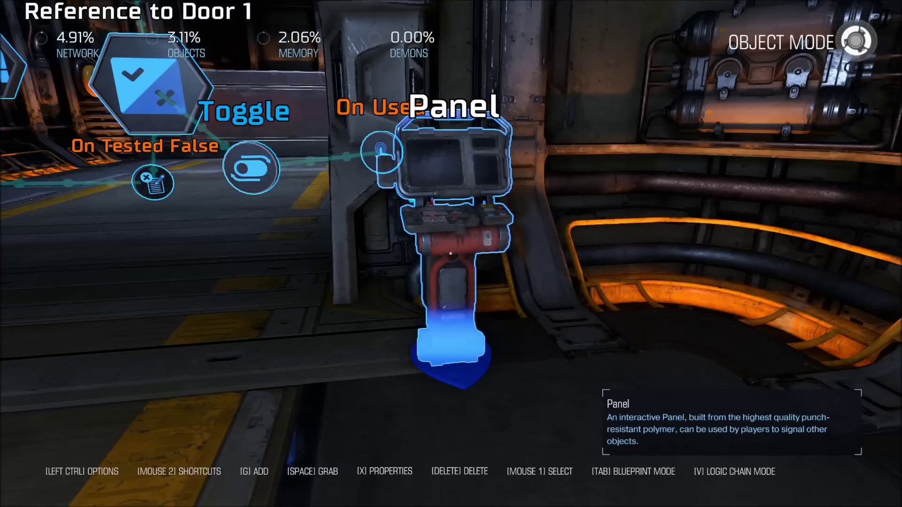
- Set the Panel's Allow Reuse property to TRUE and apply the change
key(x)
key(Down)
key(Down)
key(Down)
key(x)
key(space)
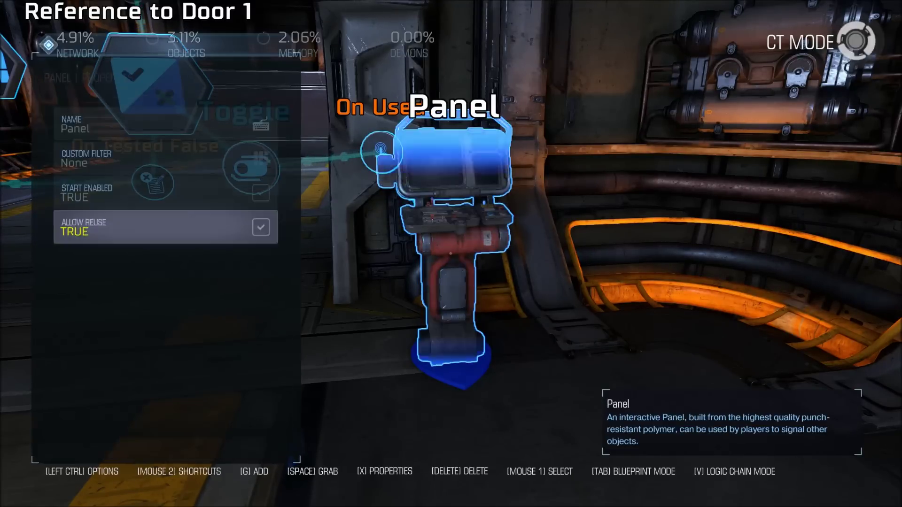
- Look over the Panel and the logic chain linking it through the Door 1 Boolean to the vertical door
key(s)
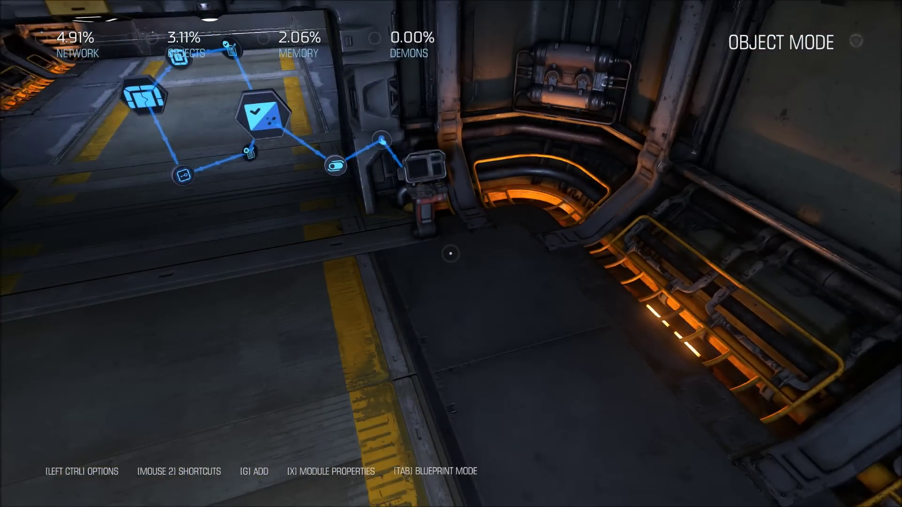
key(w)
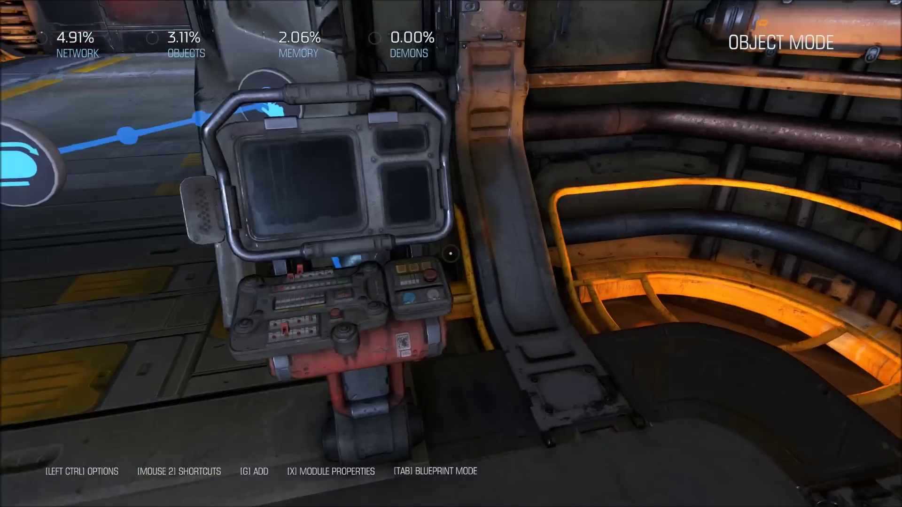
key(s)
key(a)
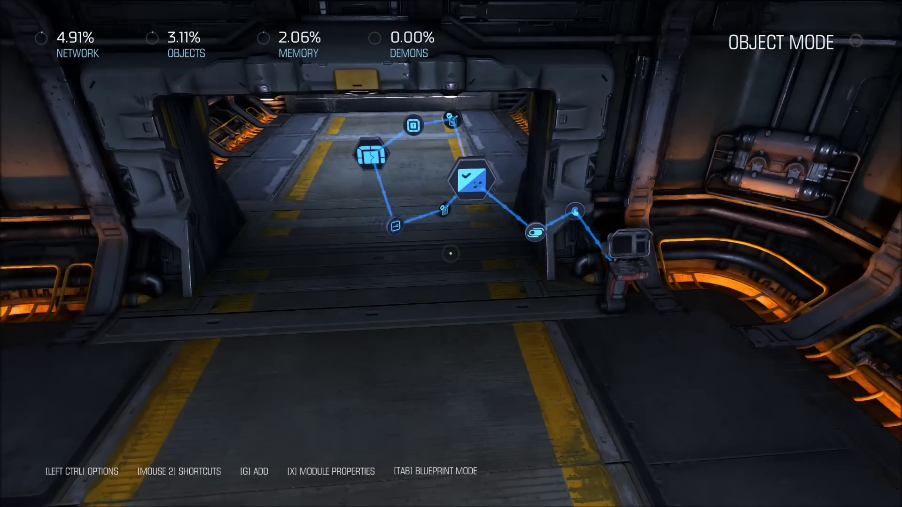
key(w)
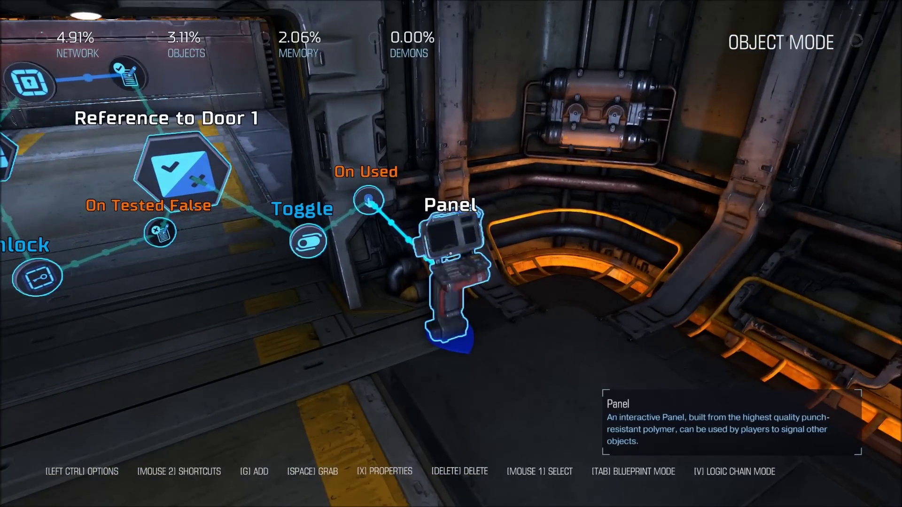
key(a)
key(d)
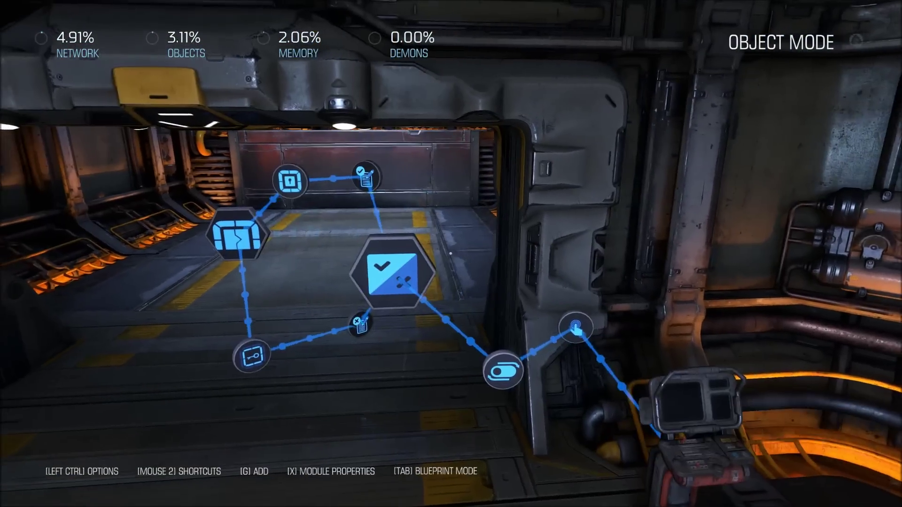
key(a)
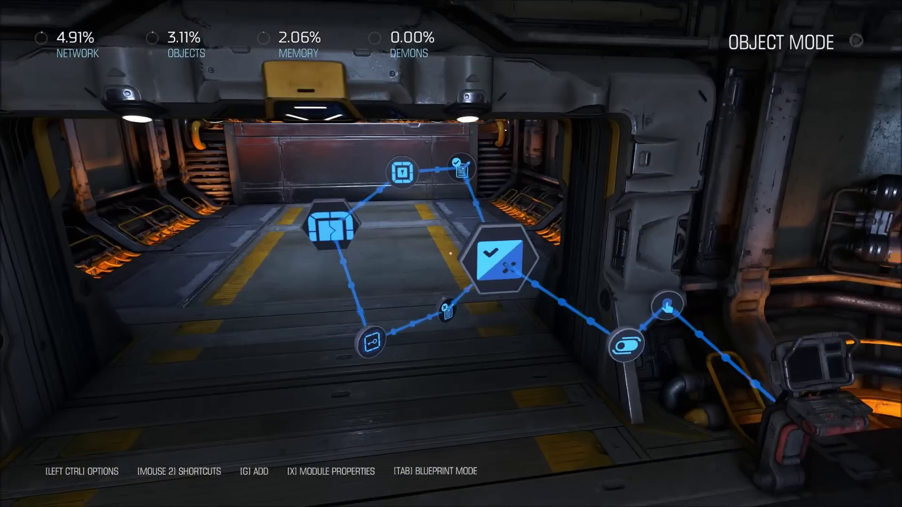
- Switch the Door 1 Boolean's Initial Value to TRUE and apply the change
mouse_move(451, 253)
key(x)
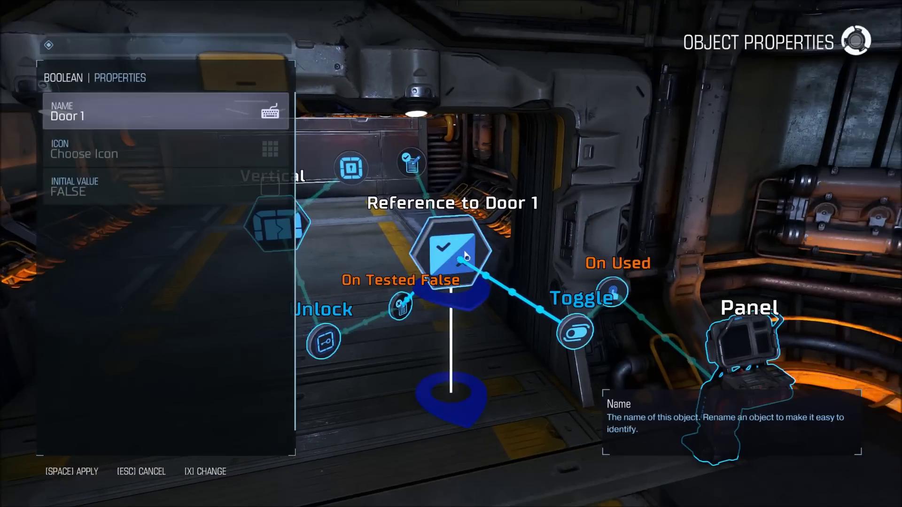
key(Down)
key(Down)
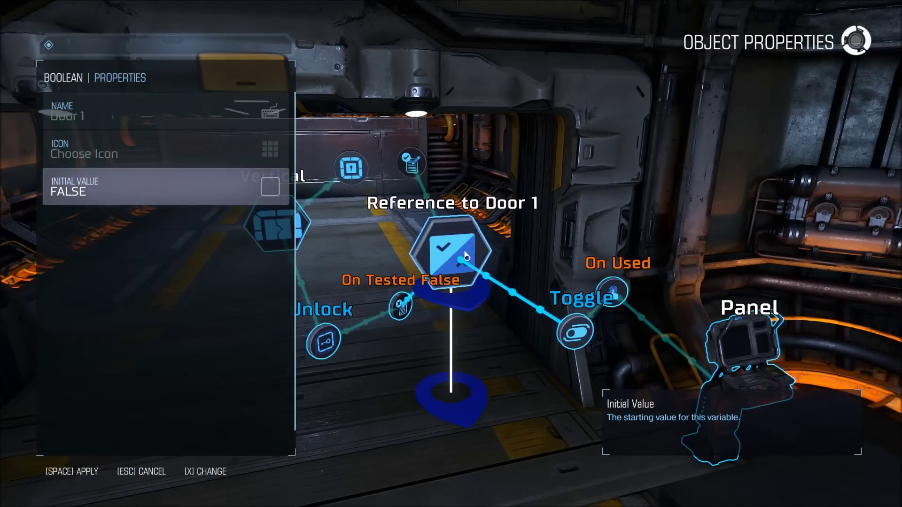
key(x)
key(space)
key(s)
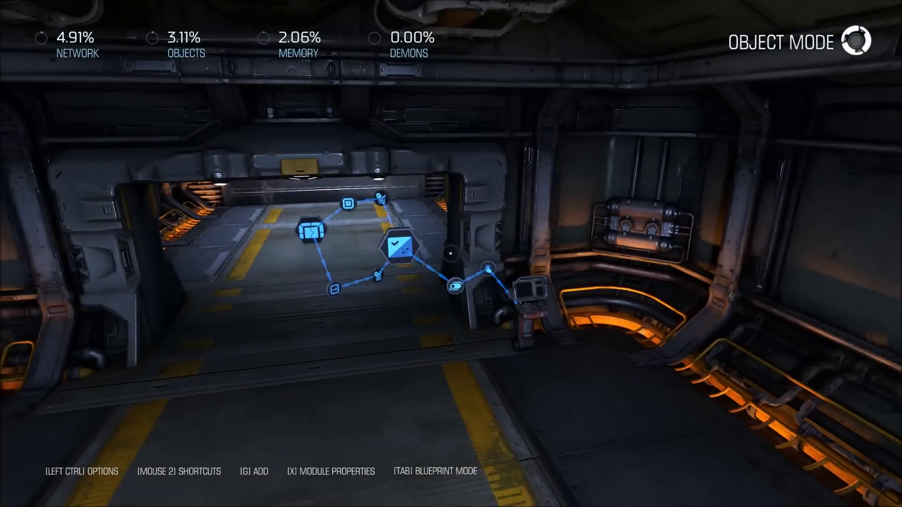
- Switch the Door 1 Boolean's Initial Value back to FALSE and apply the change
key(w)
key(w)
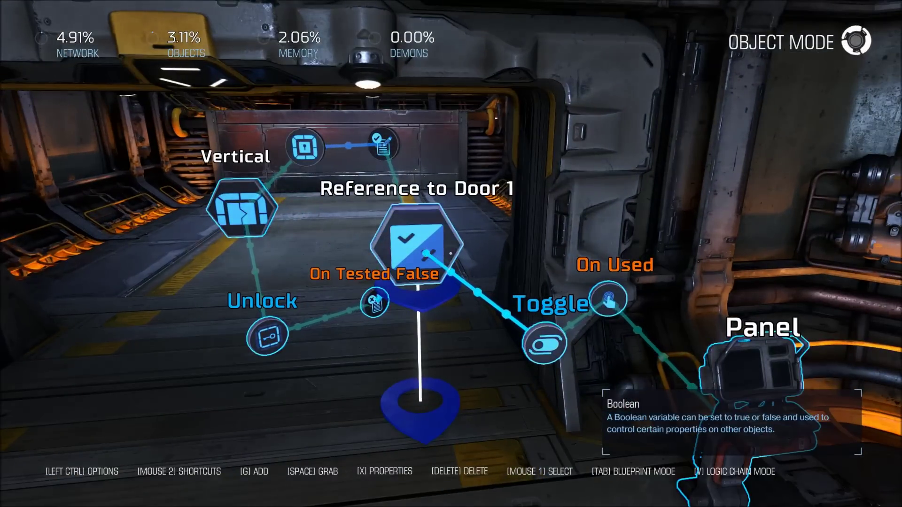
key(x)
key(Down)
key(Down)
key(x)
key(space)
key(s)
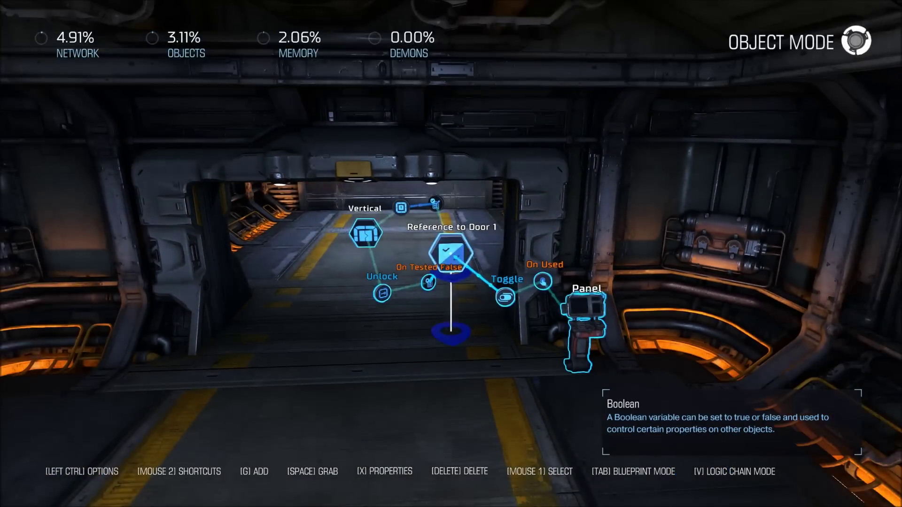
- Connect the Panel's On Used output to the Door 1 Boolean reference with a Test Boolean action
key(w)
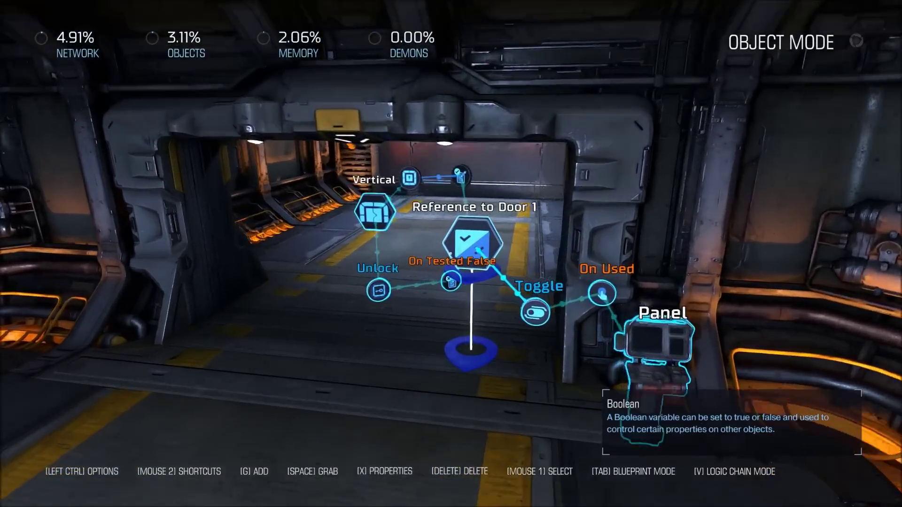
key(w)
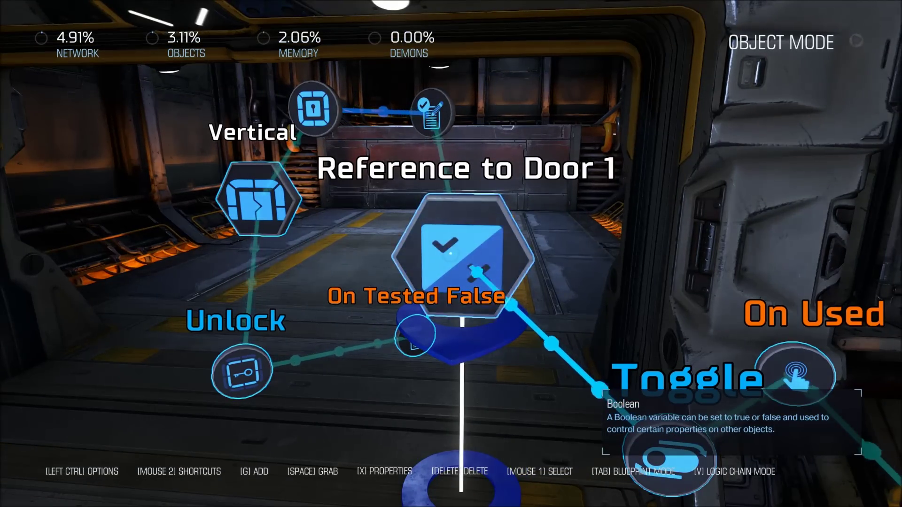
key(s)
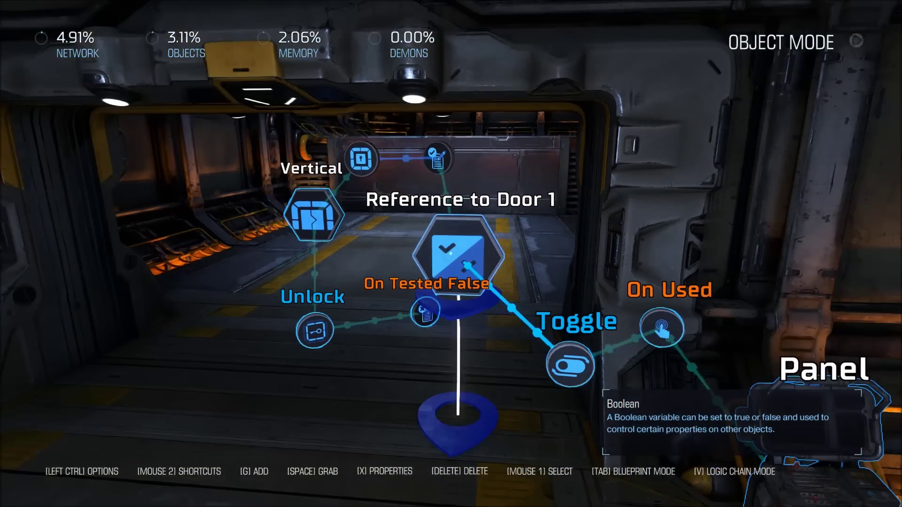
key(s)
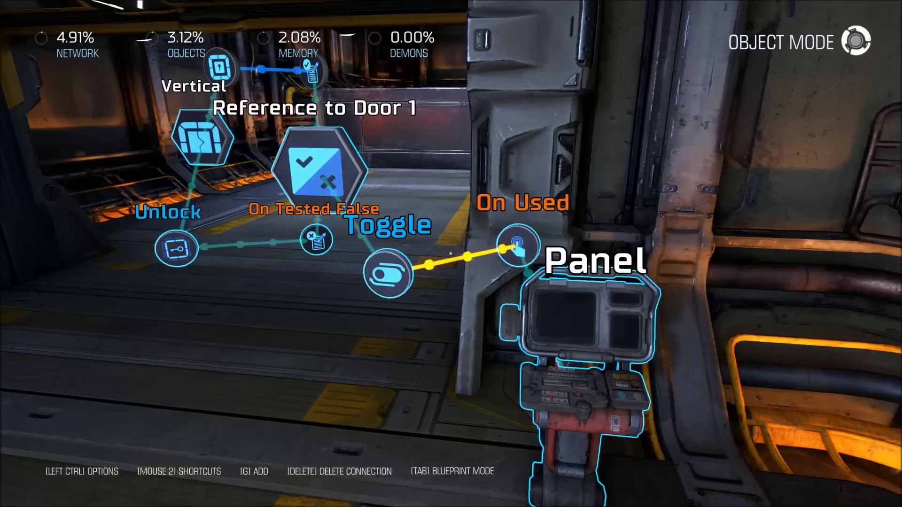
mouse_move(451, 254)
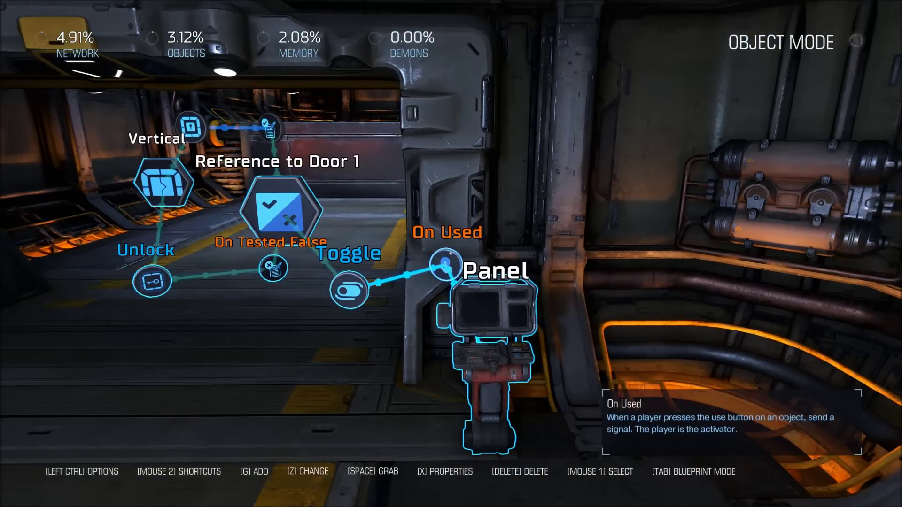
key(g)
key(s)
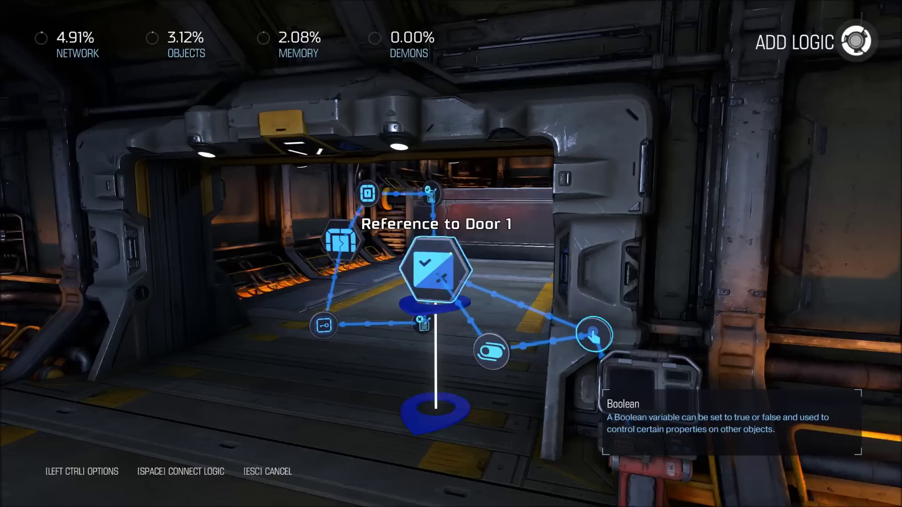
key(space)
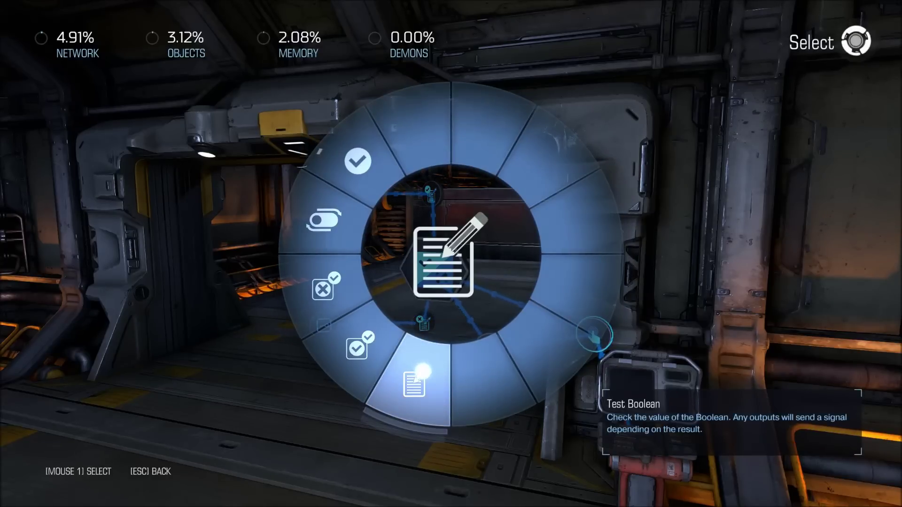
click(423, 371)
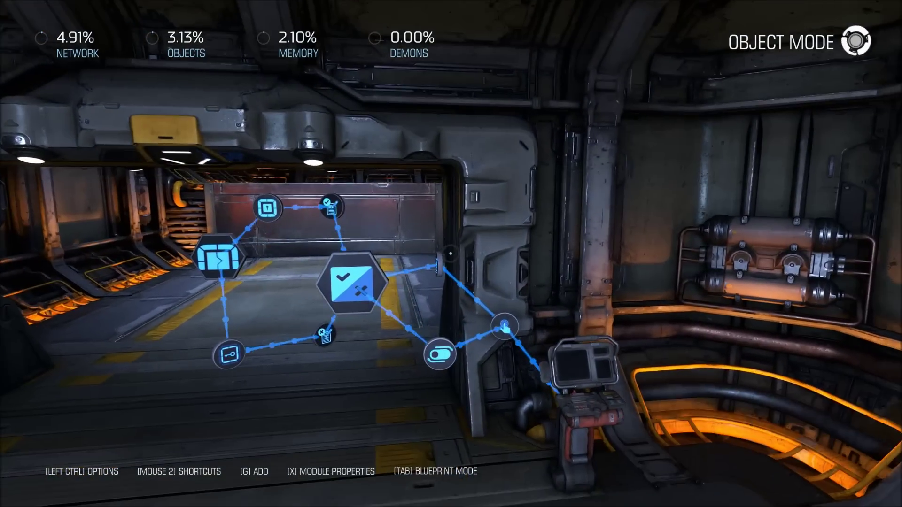
- Reposition the Test Boolean node beside the door frame, above the Panel's On Used node
click(450, 254)
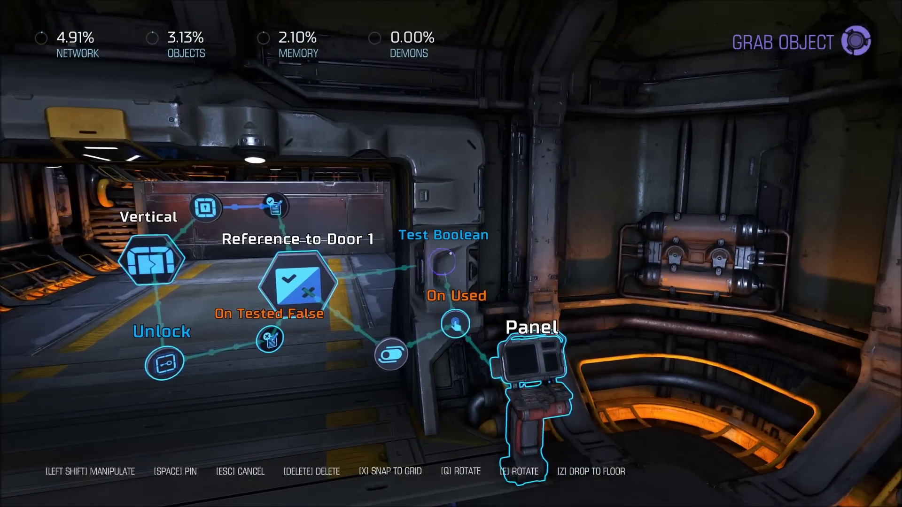
key(space)
key(s)
key(space)
key(s)
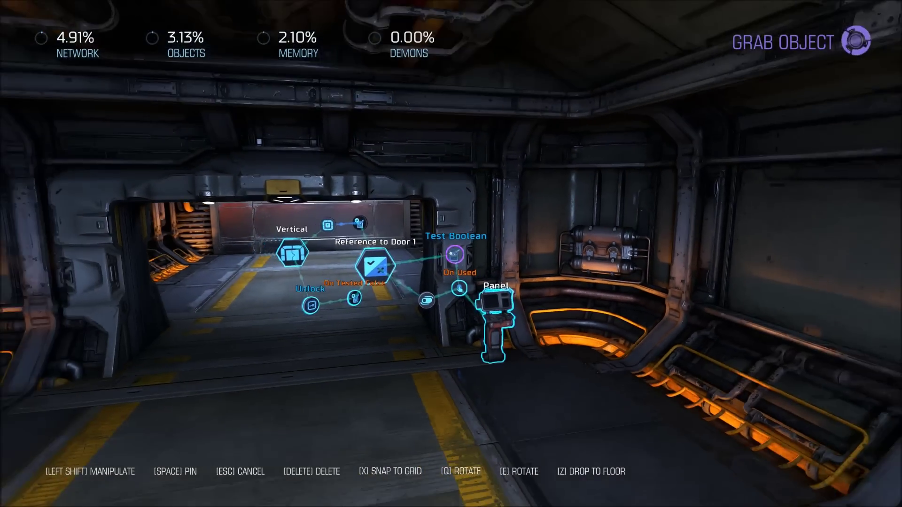
key(w)
key(space)
key(s)
- Play-test the level, walk up to the Panel beside the door and use it
key(Escape)
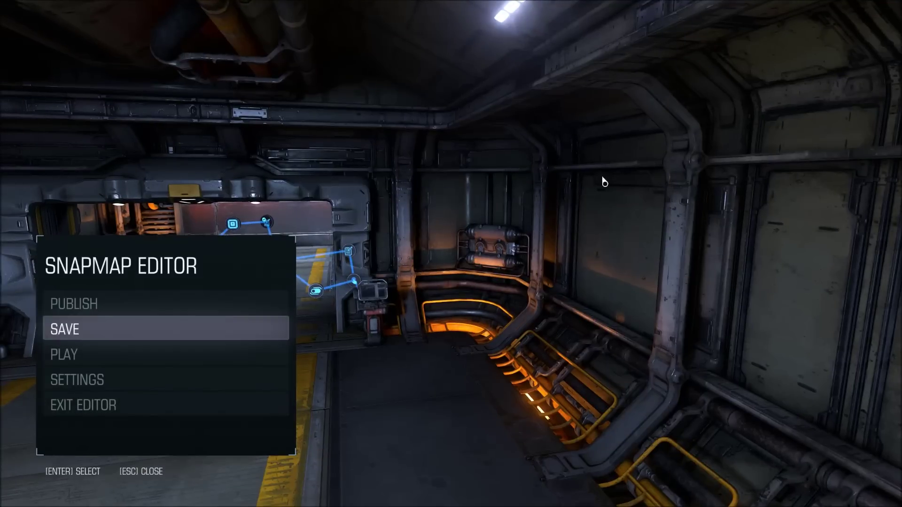
key(Return)
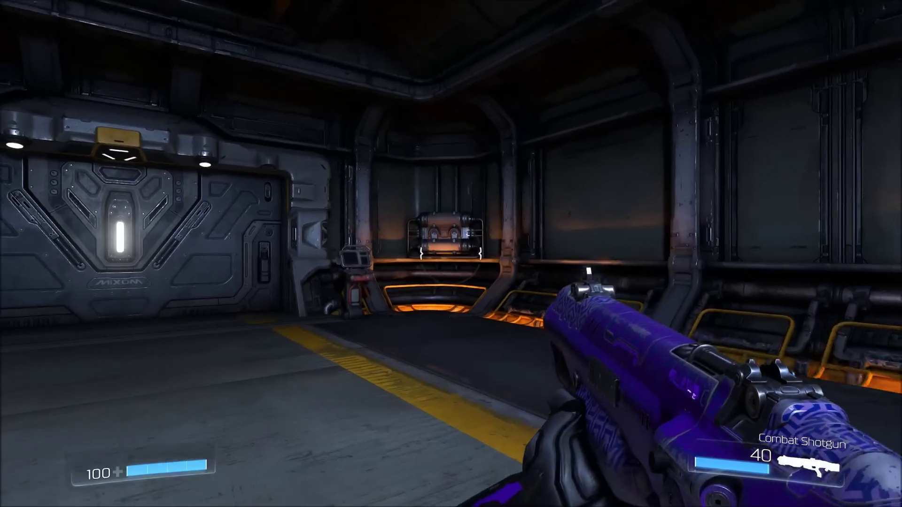
key(w)
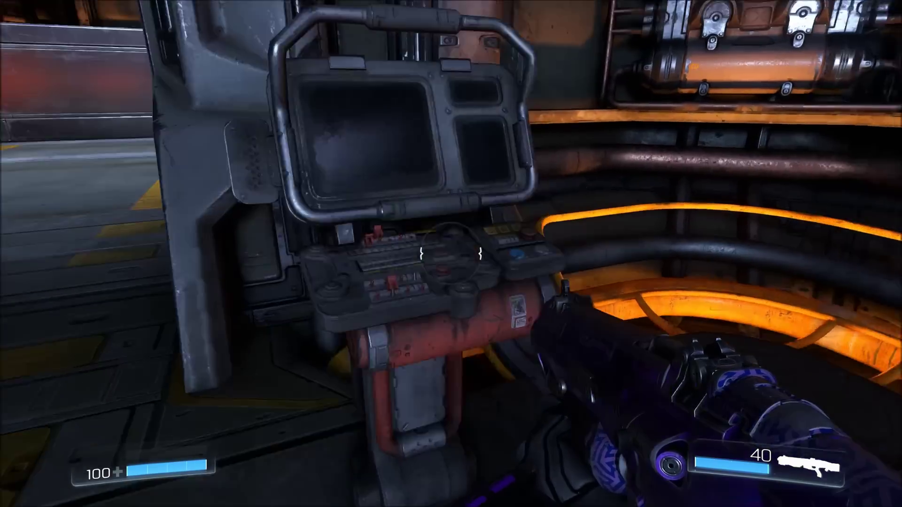
key(e)
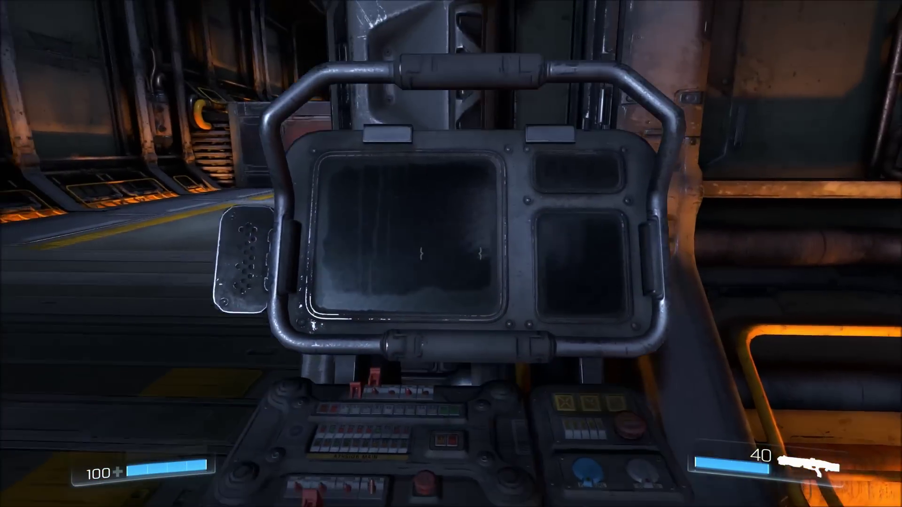